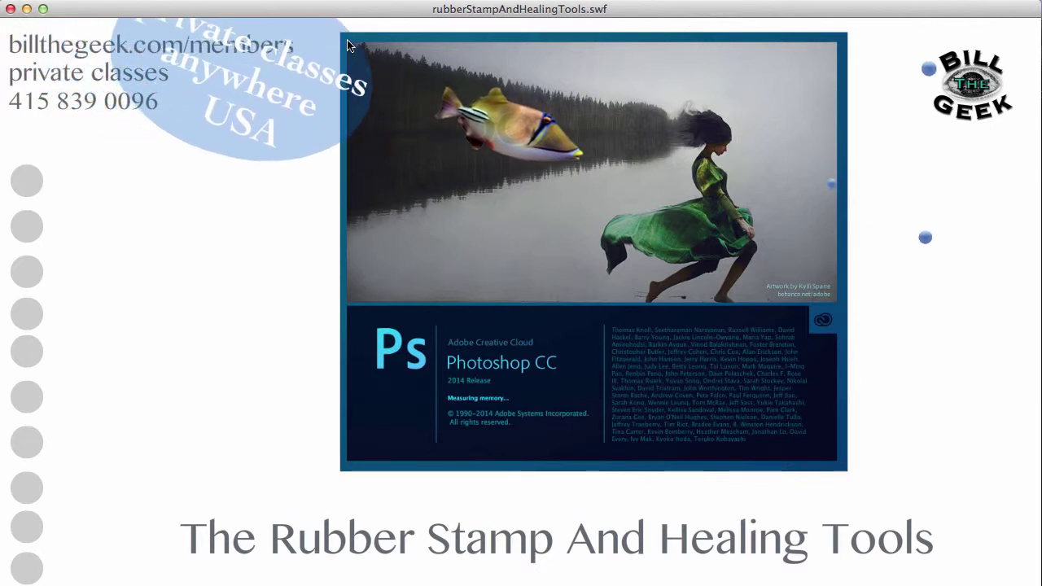
Minimize the lesson slide player and move the Photoshop window up to reveal the Rome-500bc map.
click(27, 11)
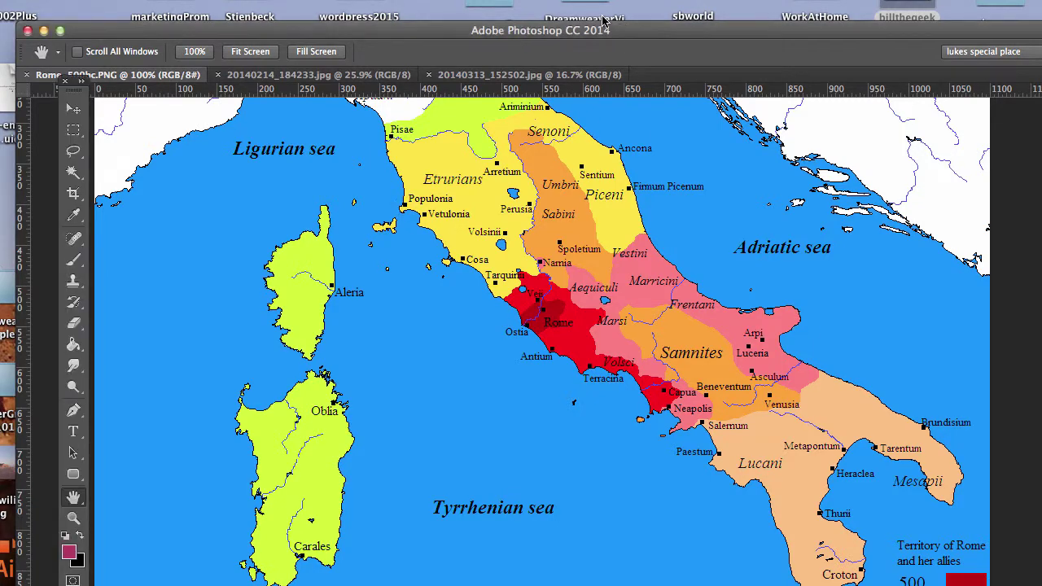
mouse_move(633, 27)
mouse_down()
mouse_move(612, 17)
mouse_move(621, 13)
mouse_up()
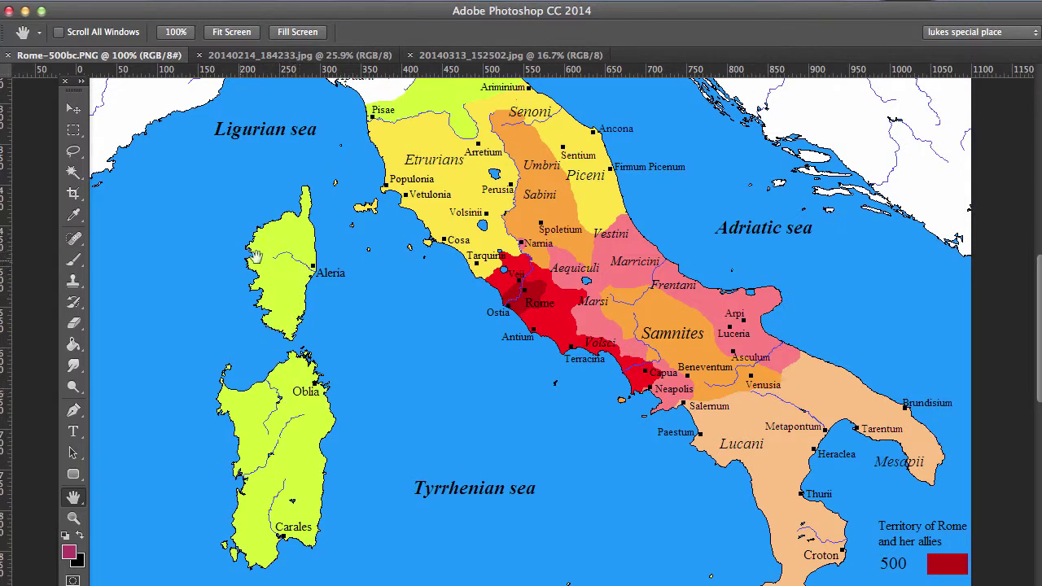
Select a rectangle around Corsica and fill it with the yellow-green foreground colour.
click(74, 218)
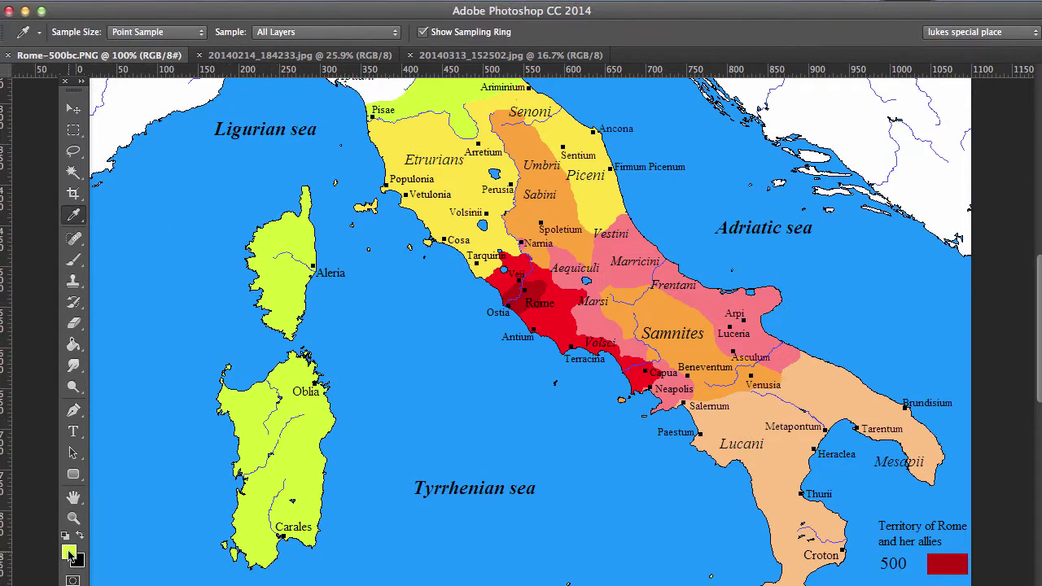
click(73, 130)
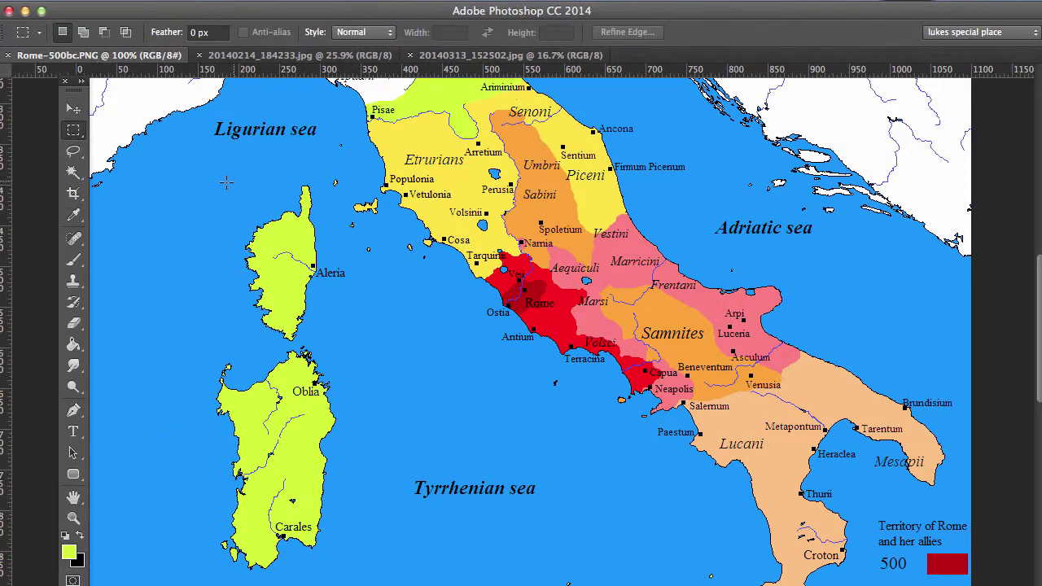
drag(239, 181, 350, 347)
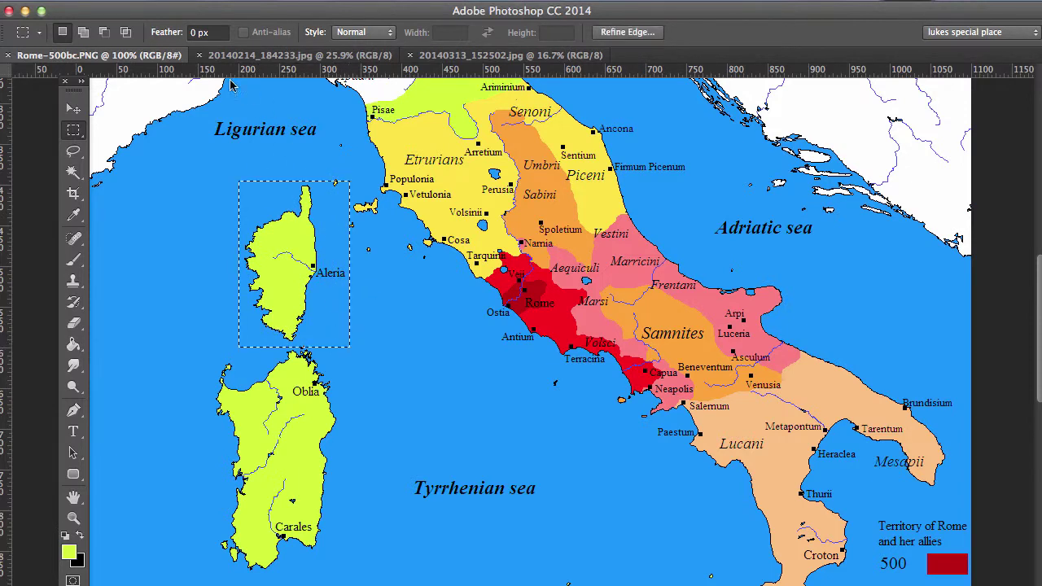
click(88, 0)
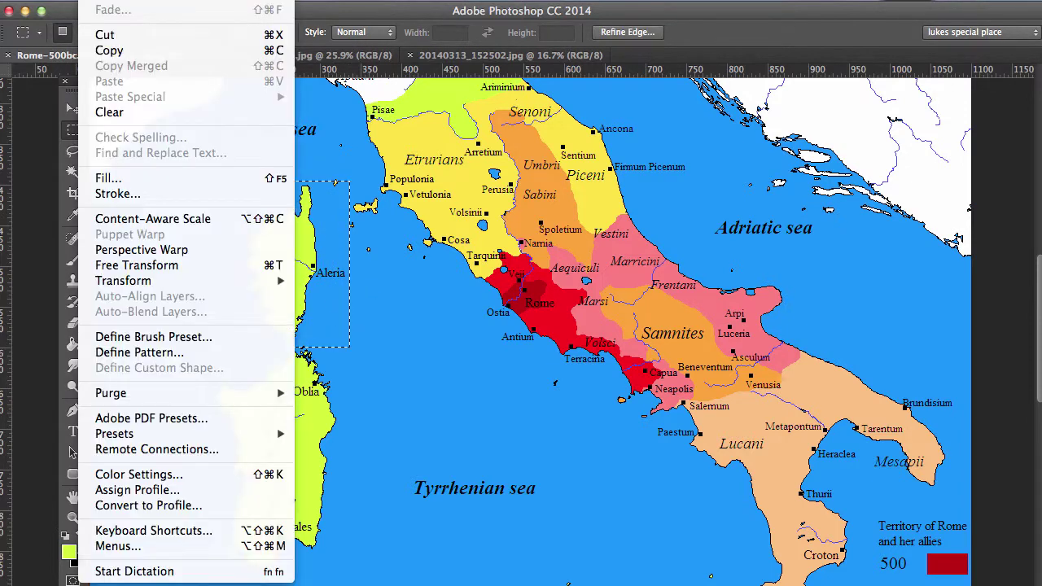
click(103, 178)
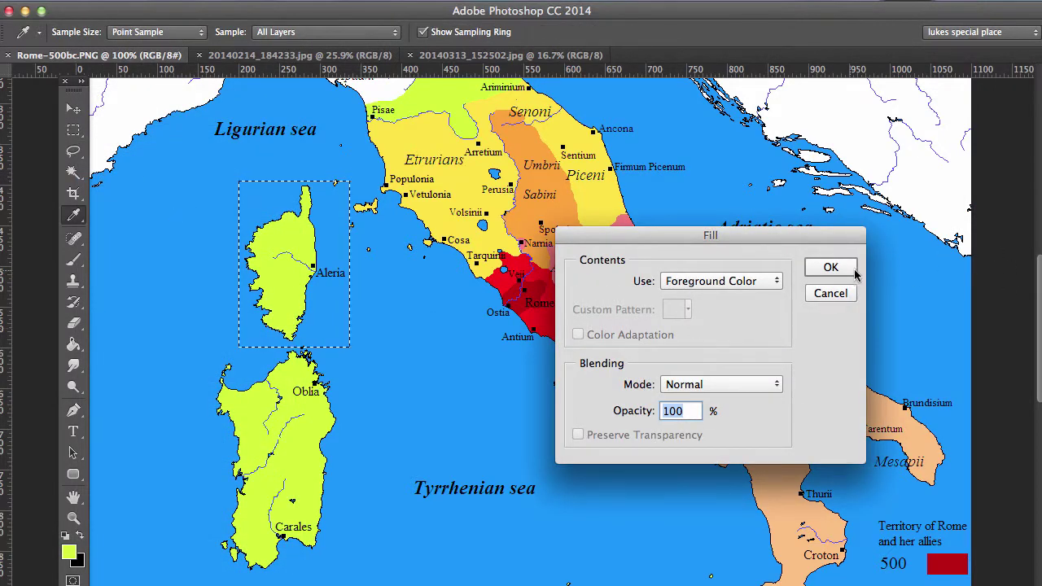
click(840, 269)
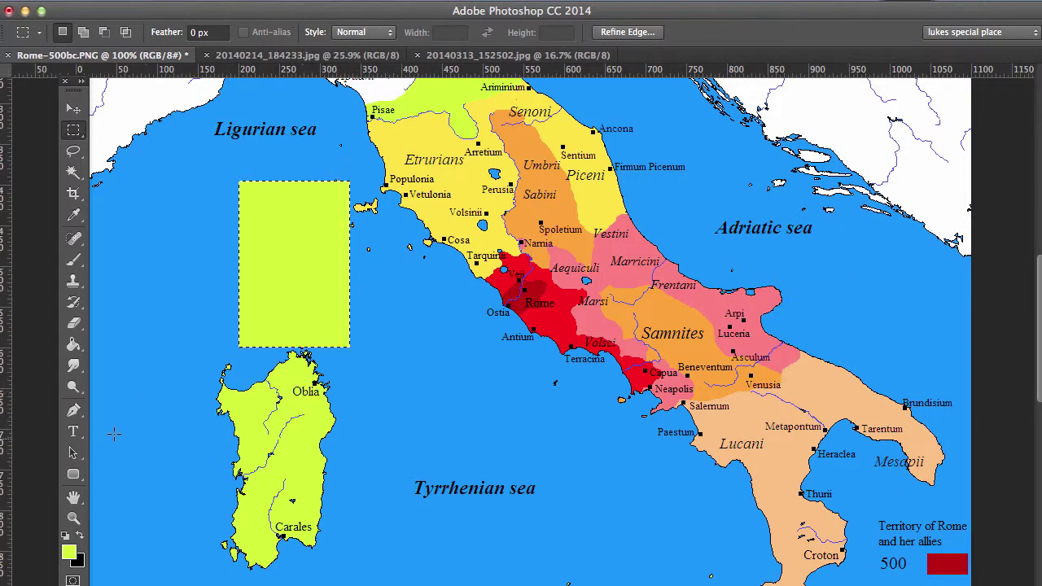
Sample the sea blue and refill the Corsica rectangle with it.
click(74, 215)
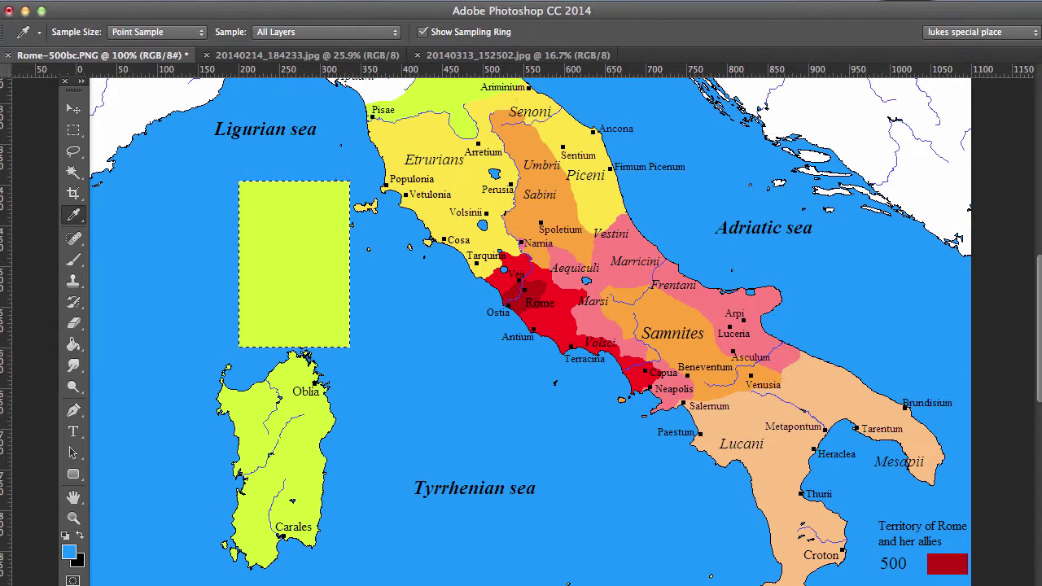
click(99, 2)
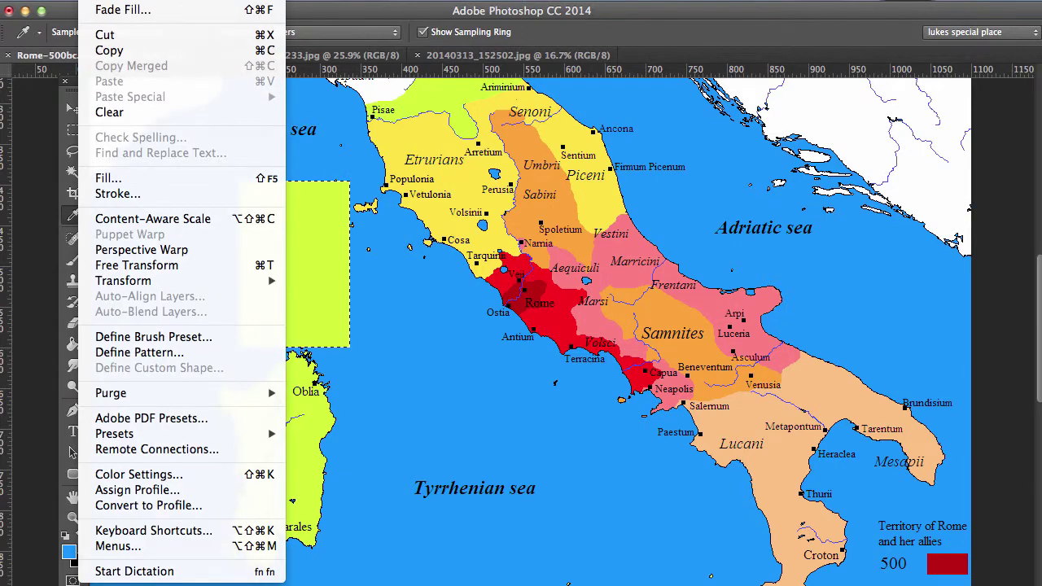
click(103, 180)
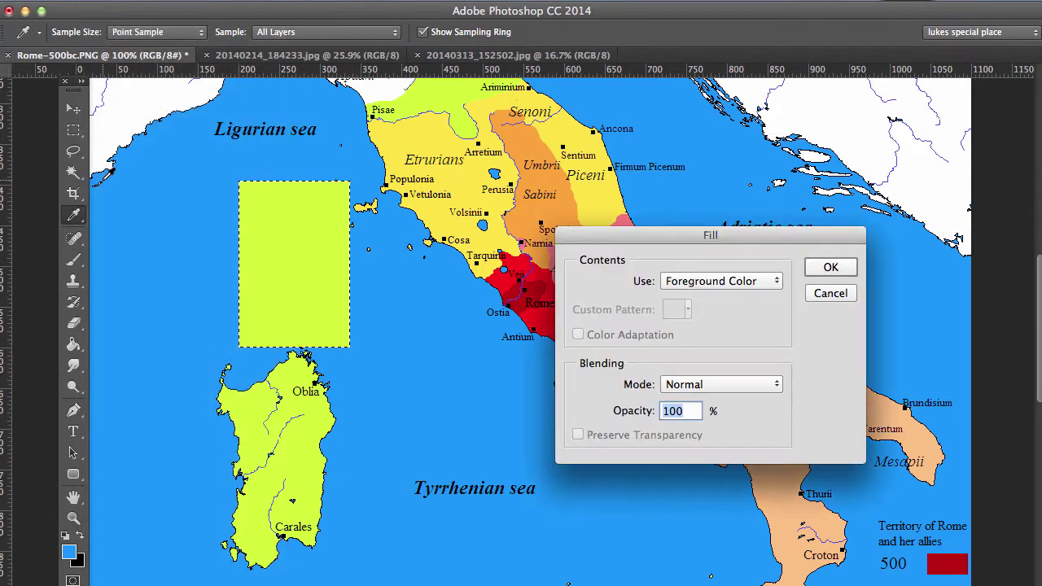
click(830, 268)
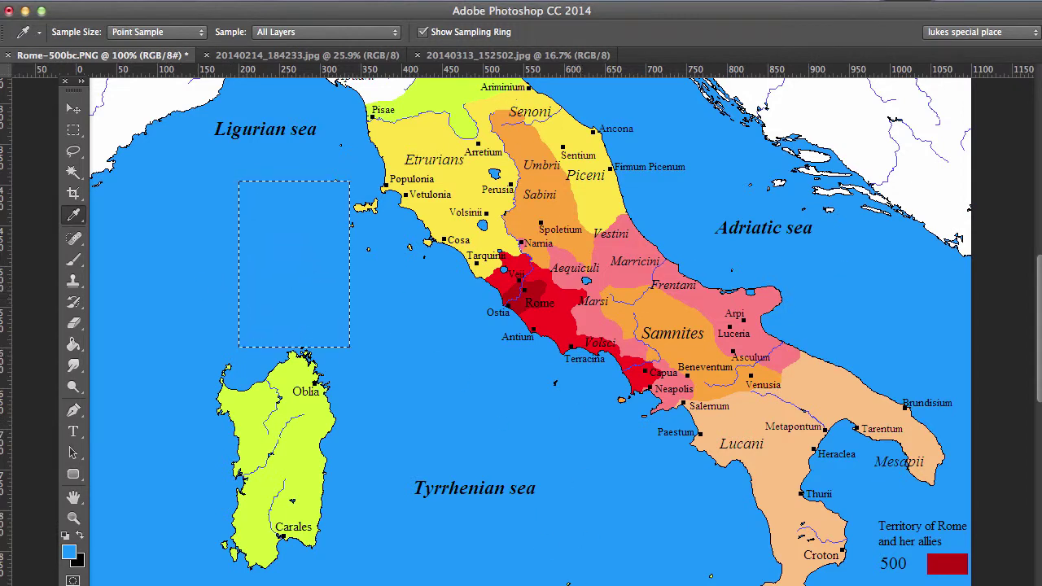
Show the History panel, revert the map to its Open state, and move the panel upper right.
click(431, 0)
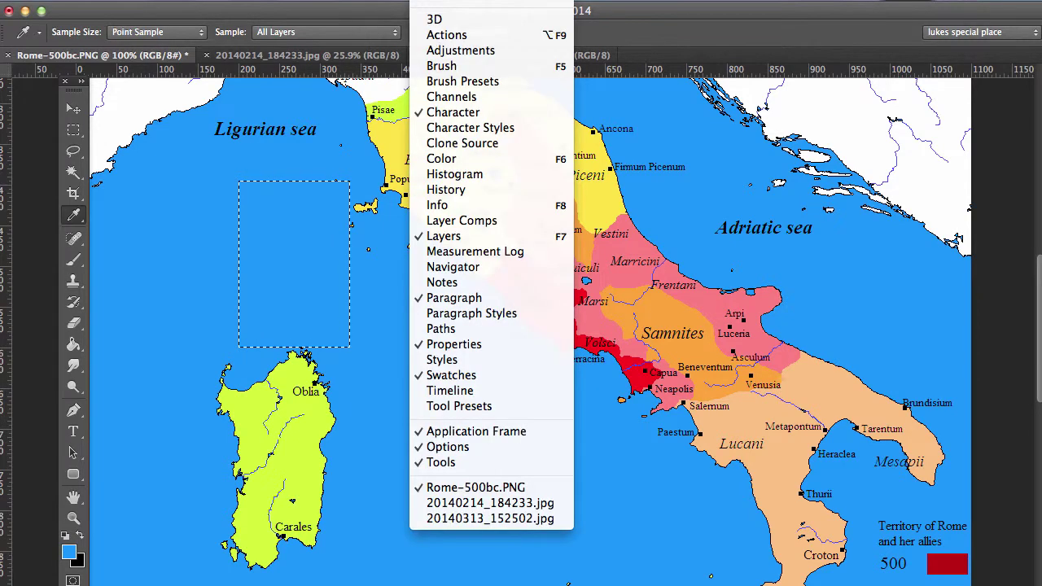
click(446, 190)
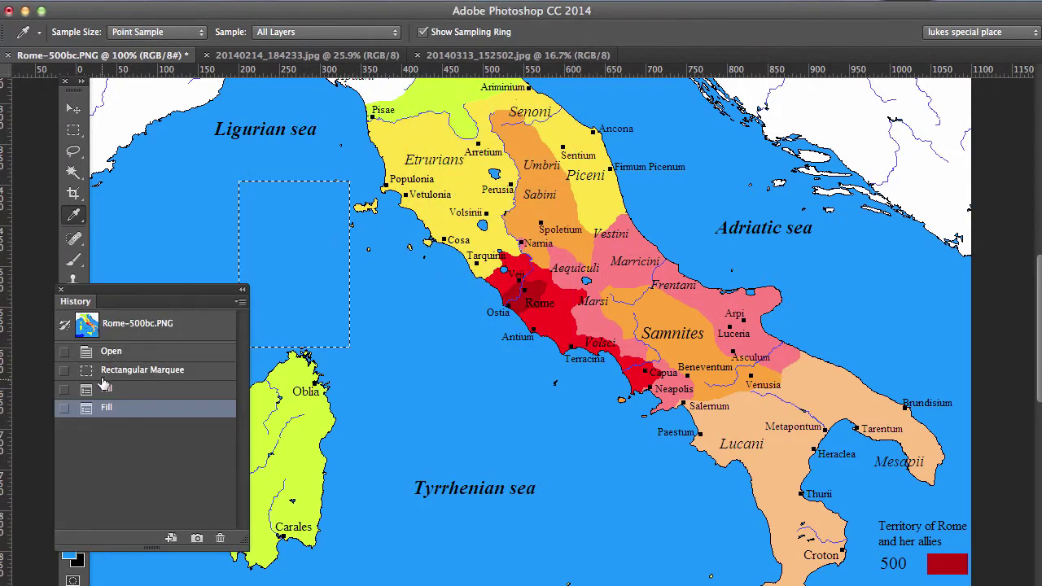
click(126, 352)
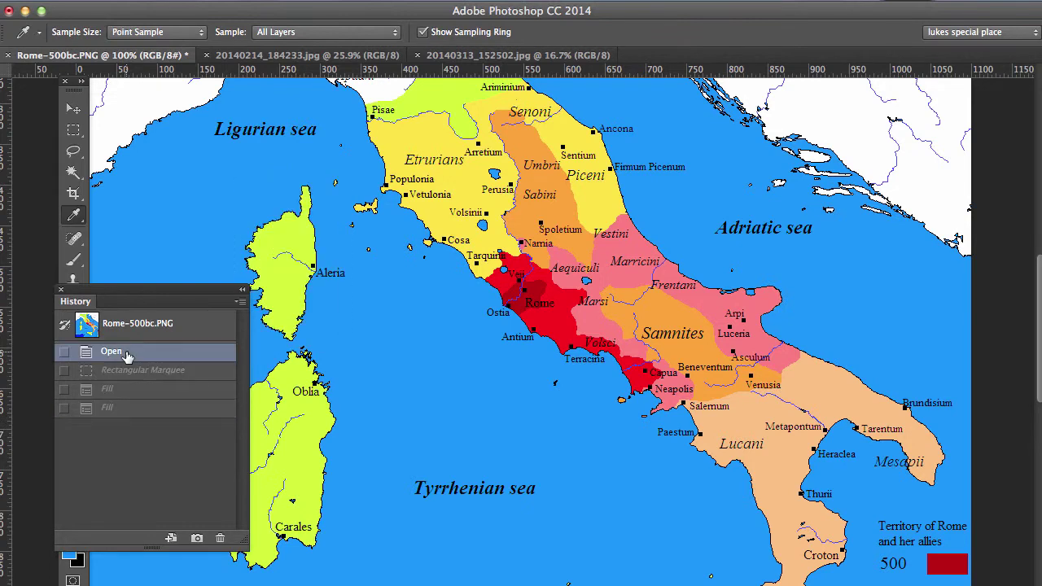
drag(90, 293, 659, 164)
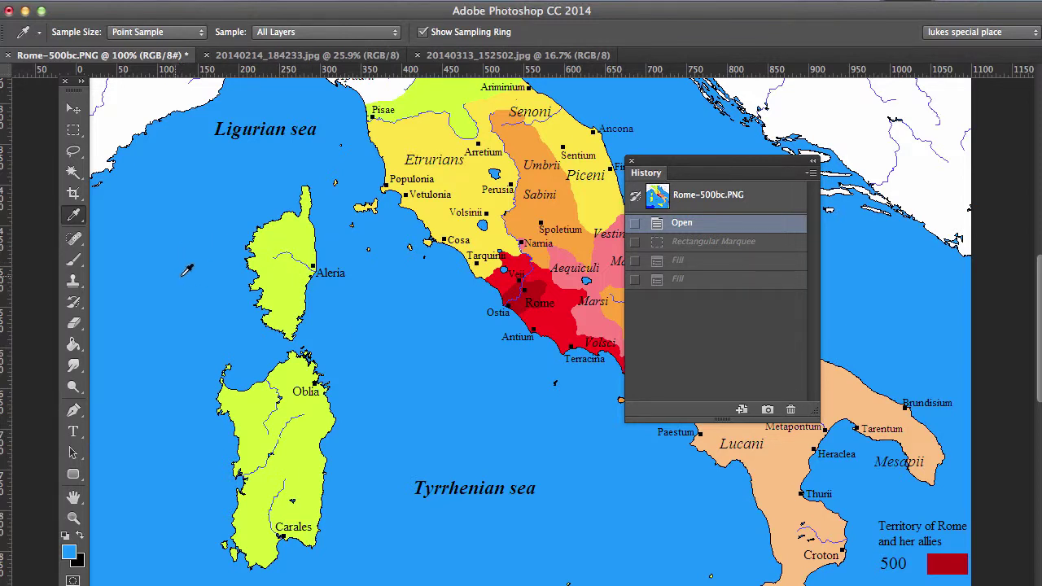
Clone sea water over Corsica until it vanishes, then along Sardinia's north-west coast.
click(74, 283)
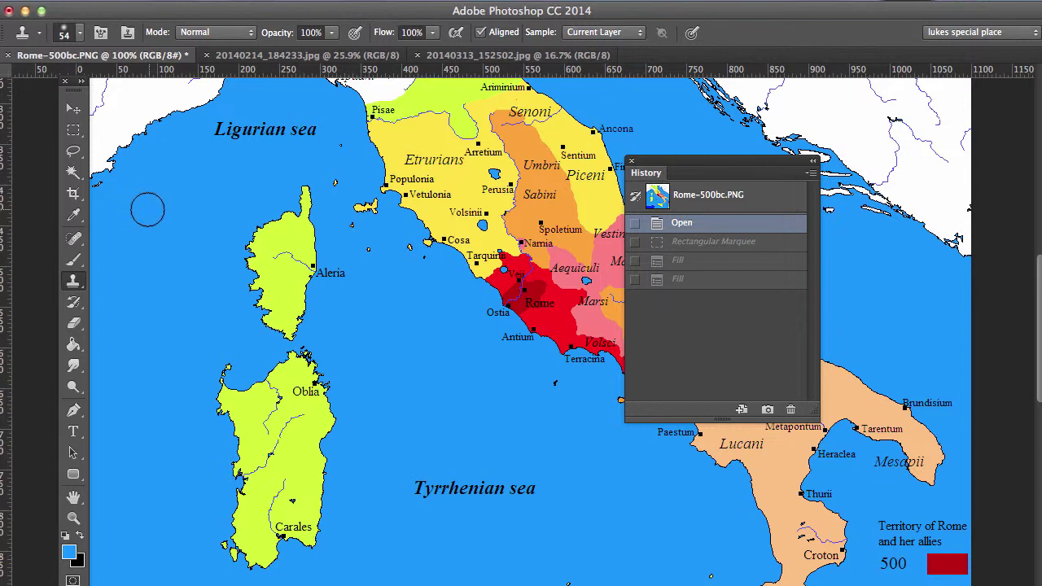
drag(281, 205, 304, 208)
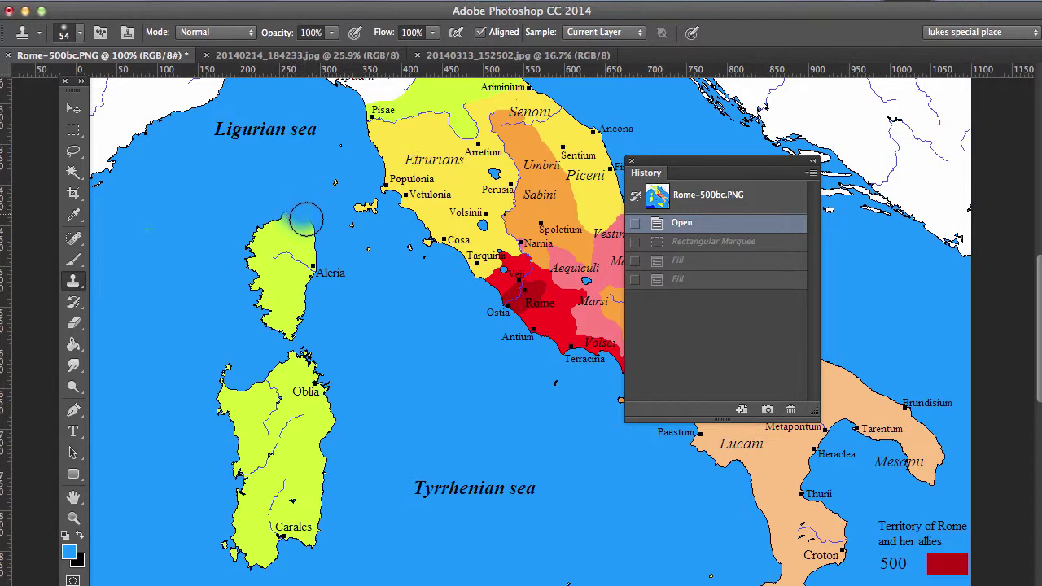
mouse_move(309, 221)
mouse_down()
mouse_move(254, 249)
mouse_move(273, 257)
mouse_move(306, 247)
mouse_move(312, 260)
mouse_move(271, 254)
mouse_move(314, 244)
mouse_move(337, 273)
mouse_move(284, 278)
mouse_move(263, 253)
mouse_move(270, 284)
mouse_move(301, 290)
mouse_move(299, 313)
mouse_move(273, 311)
mouse_move(258, 287)
mouse_move(260, 259)
mouse_move(292, 240)
mouse_up()
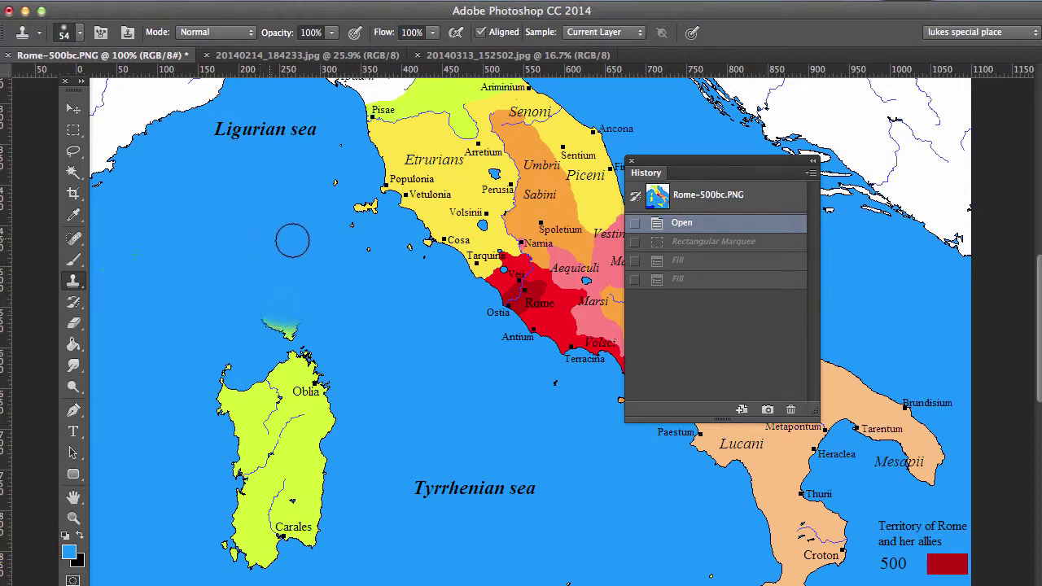
mouse_move(298, 300)
mouse_down()
mouse_move(288, 326)
mouse_move(300, 309)
mouse_move(332, 313)
mouse_move(287, 327)
mouse_move(263, 309)
mouse_move(292, 326)
mouse_up()
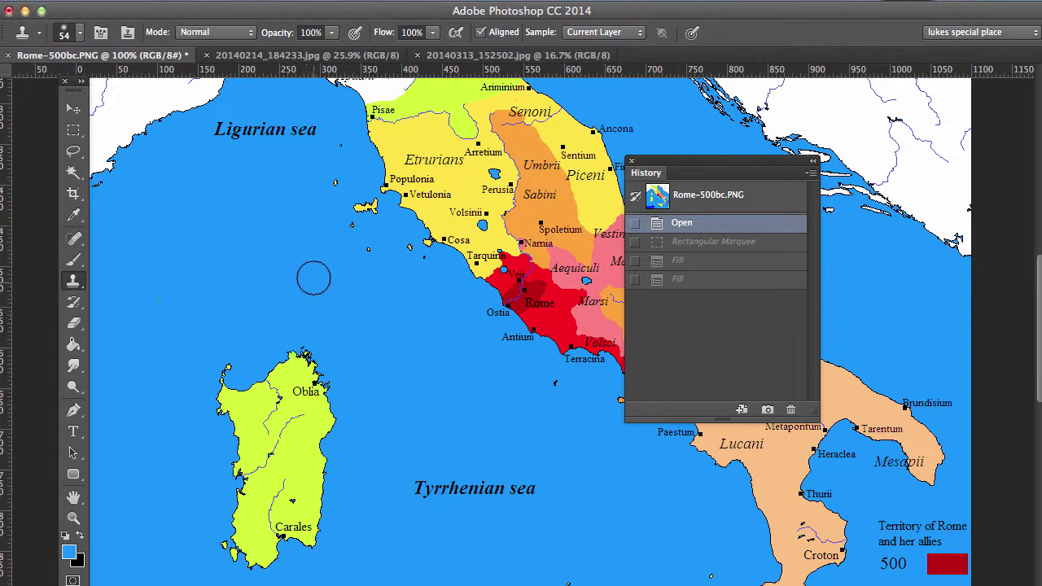
drag(316, 260, 342, 287)
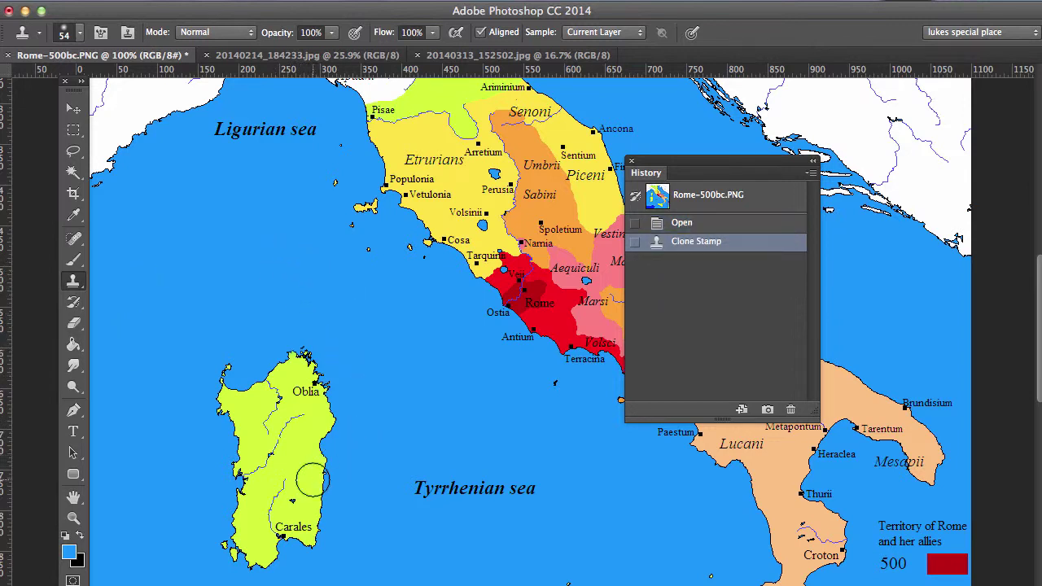
alt+click(172, 377)
mouse_move(223, 368)
mouse_down()
mouse_move(231, 405)
mouse_move(214, 411)
mouse_move(236, 440)
mouse_move(236, 516)
mouse_move(224, 539)
mouse_up()
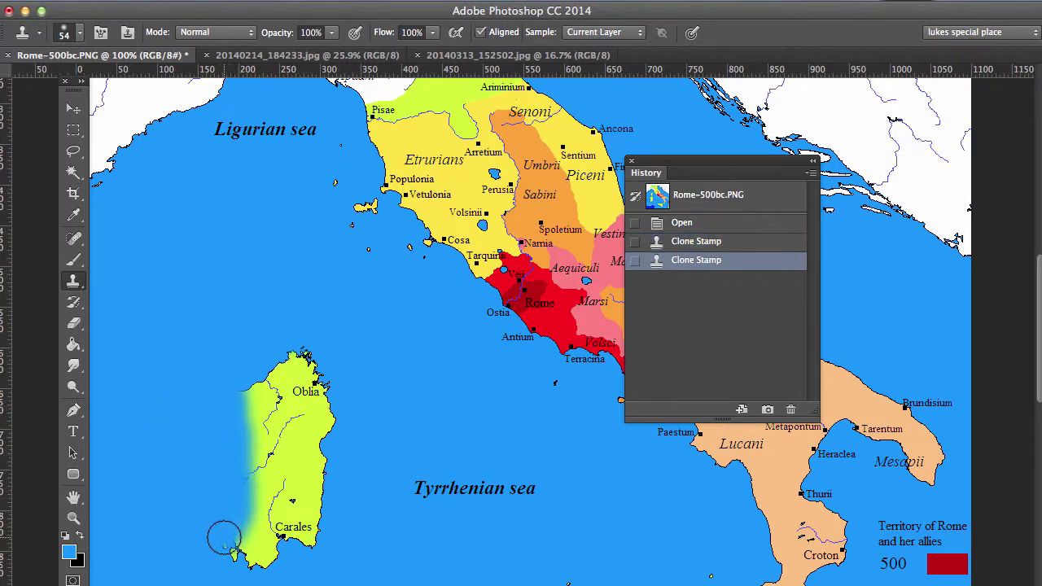
On 20140214_184233.jpg, set a 380 px soft clone brush and sample sea beside the boat.
click(287, 55)
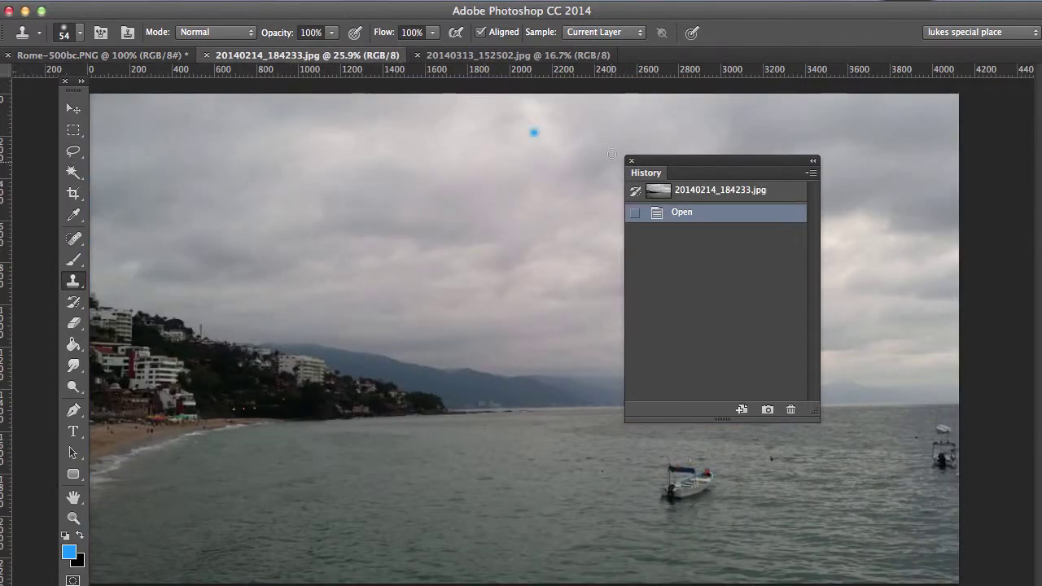
key(shift+Tab)
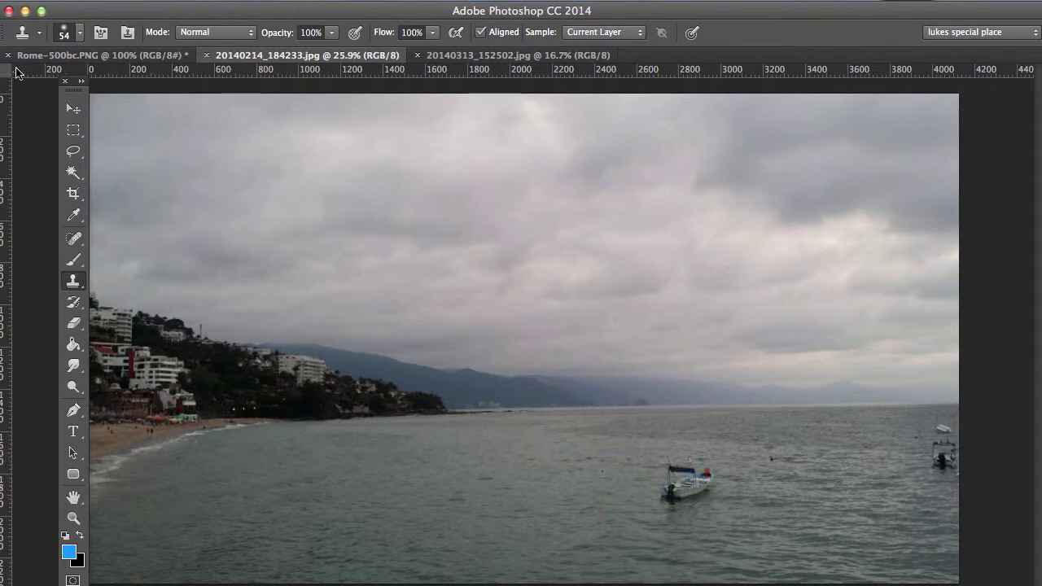
click(80, 34)
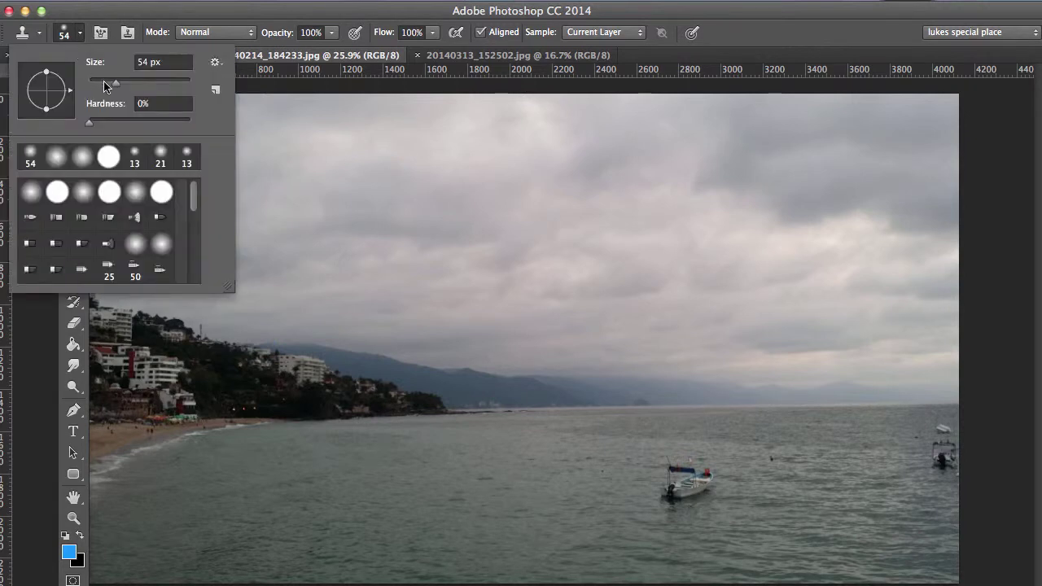
drag(118, 87, 164, 81)
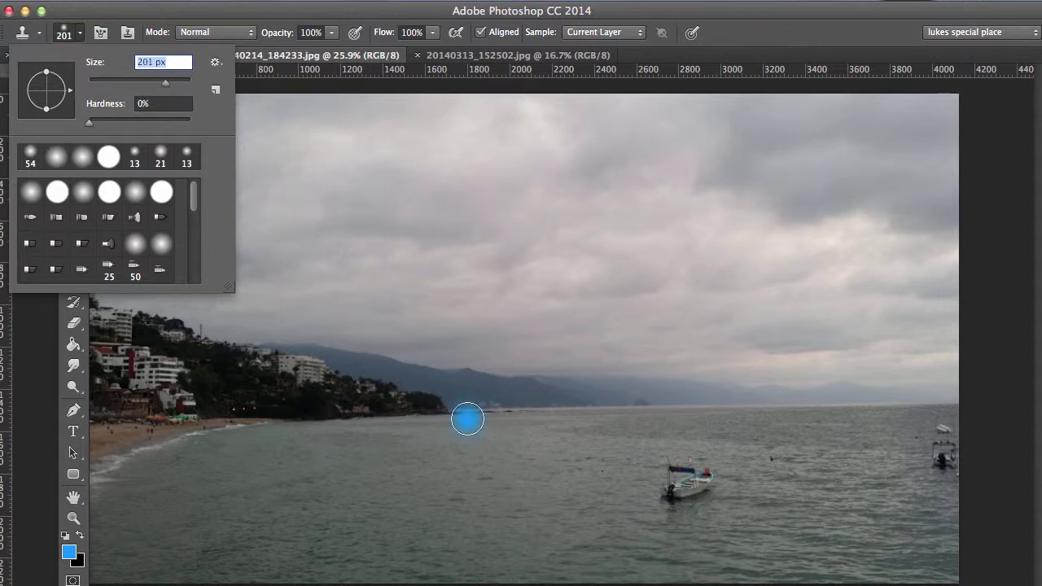
drag(165, 87, 177, 87)
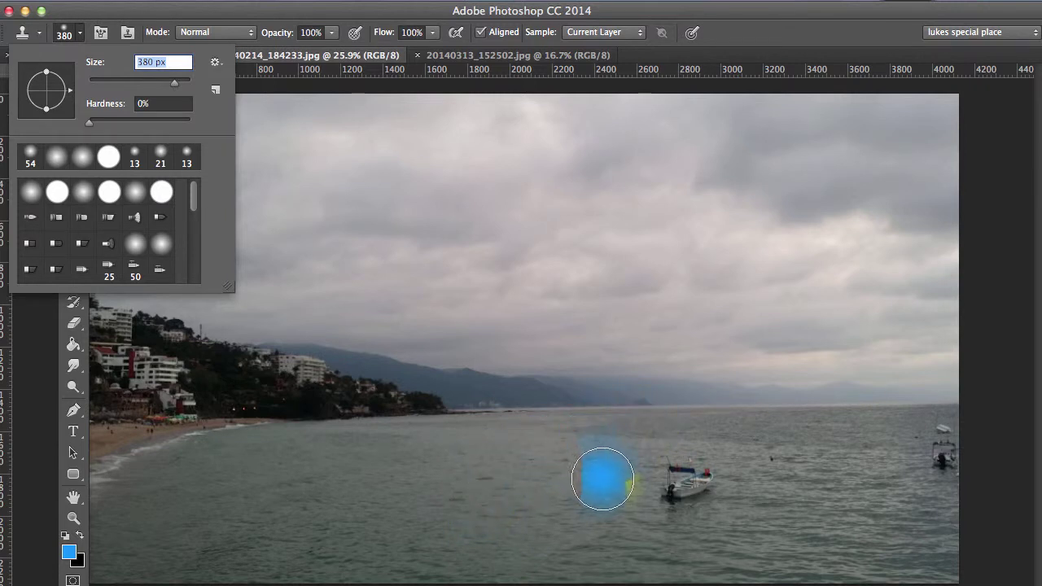
alt+click(609, 480)
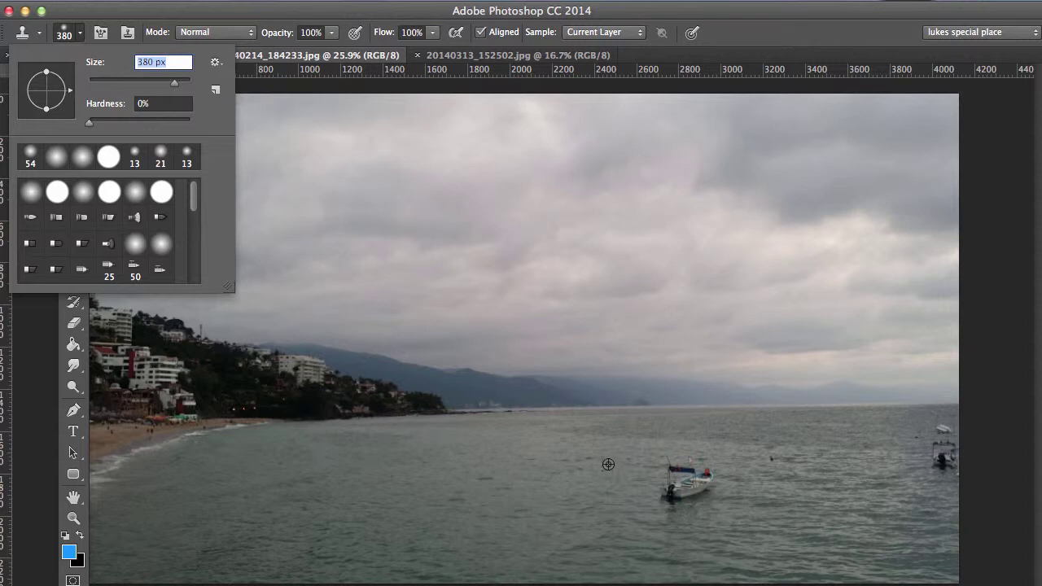
Clone water over the small boat, then stamp fresh shore-side water onto the sea.
key(Return)
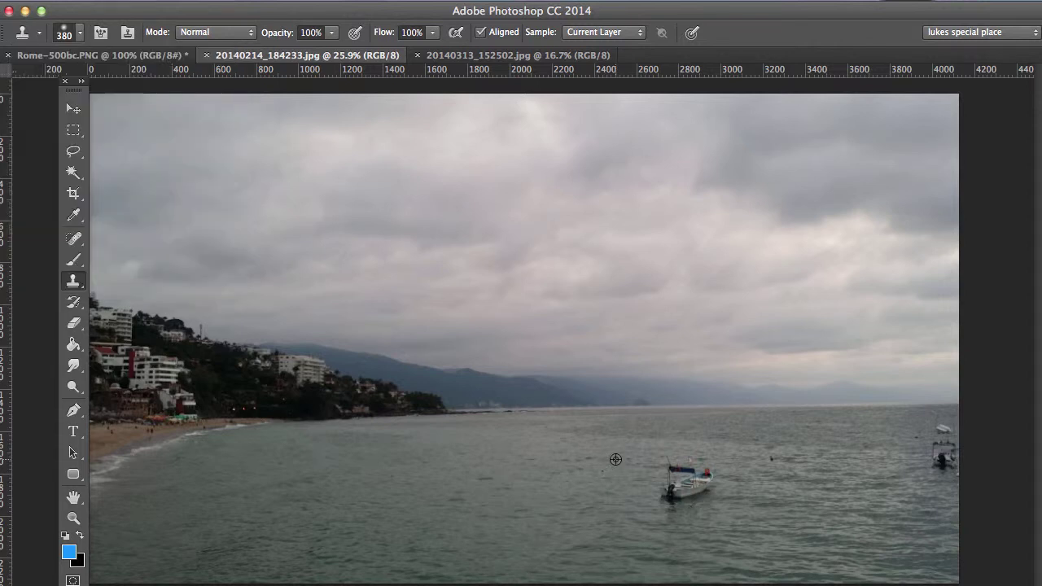
mouse_move(614, 458)
mouse_down()
mouse_move(679, 462)
mouse_move(678, 499)
mouse_move(673, 477)
mouse_move(697, 473)
mouse_move(676, 477)
mouse_move(681, 458)
mouse_up()
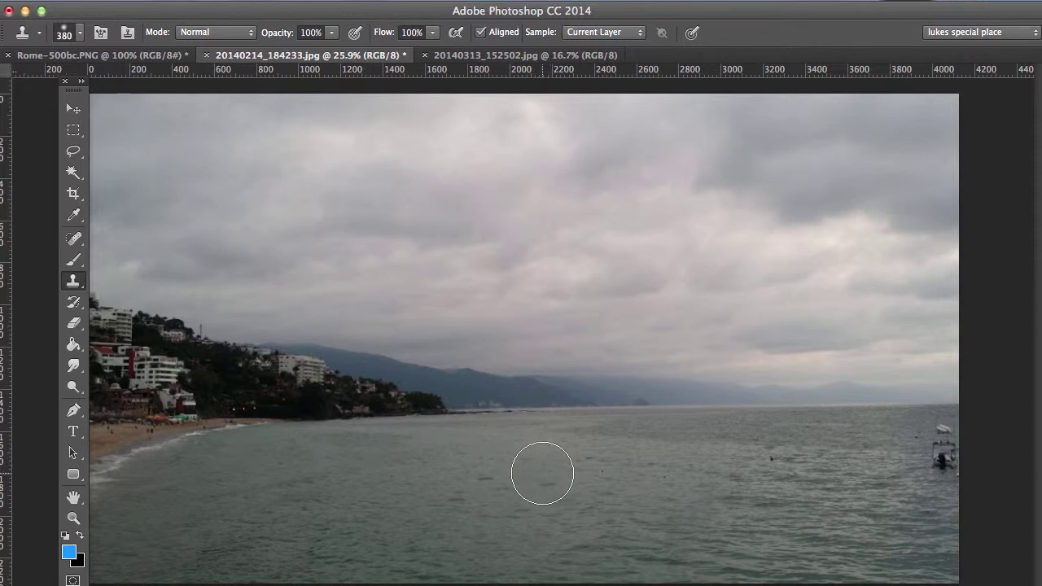
key(alt)
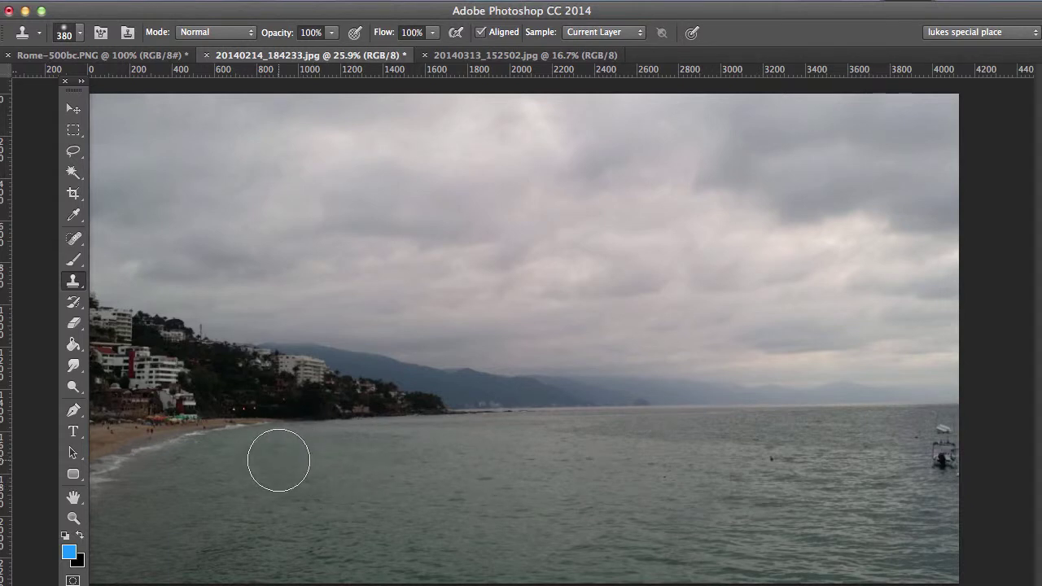
key(alt)
alt+click(277, 460)
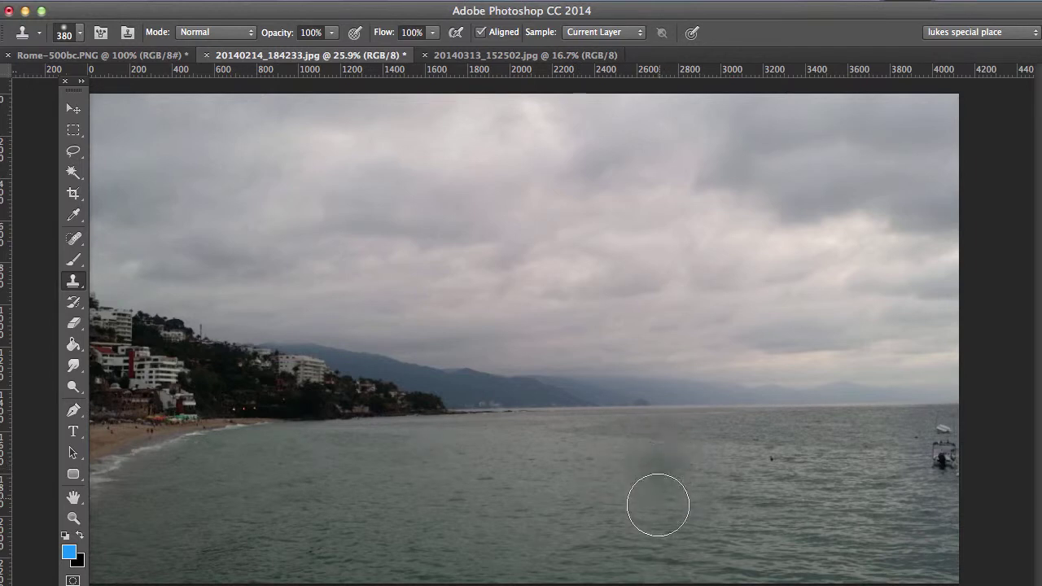
click(609, 480)
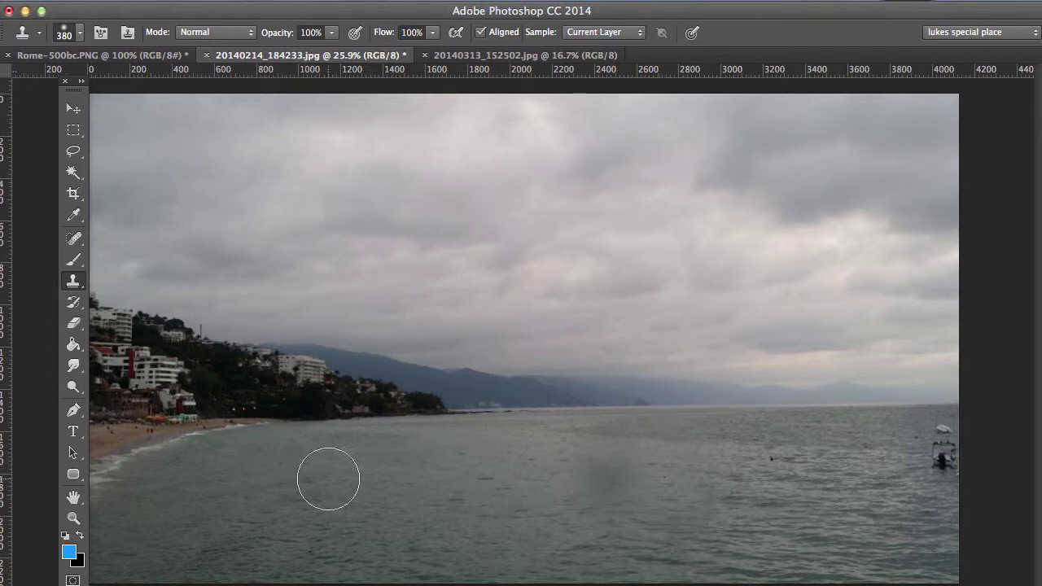
Blend the middle and right of the sea with more cloned water, then open 20140313_152502.jpg.
alt+click(241, 473)
mouse_move(559, 480)
mouse_down()
mouse_move(620, 483)
mouse_move(586, 487)
mouse_move(709, 484)
mouse_move(667, 463)
mouse_move(600, 461)
mouse_move(510, 489)
mouse_up()
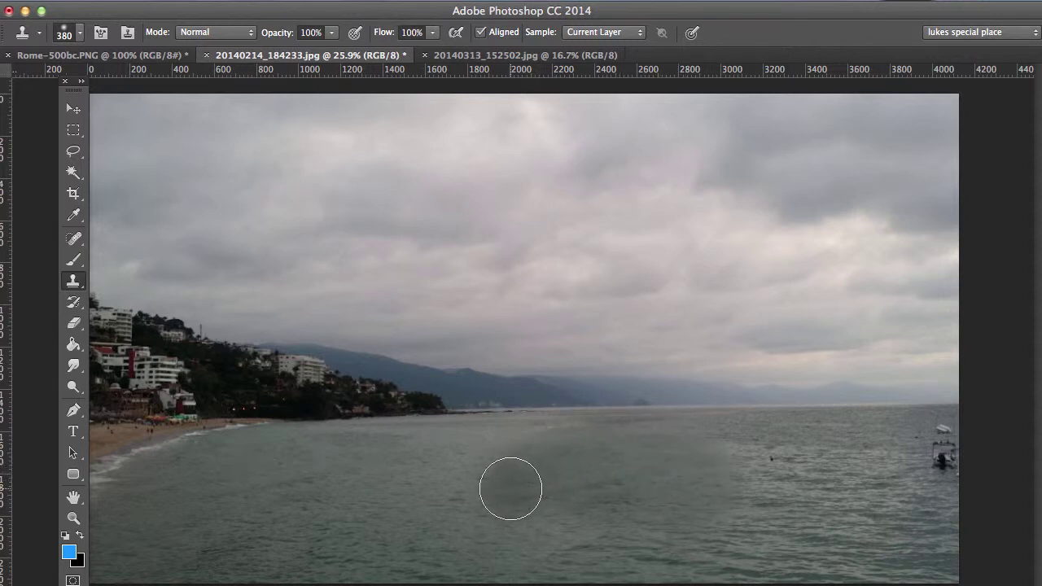
click(818, 509)
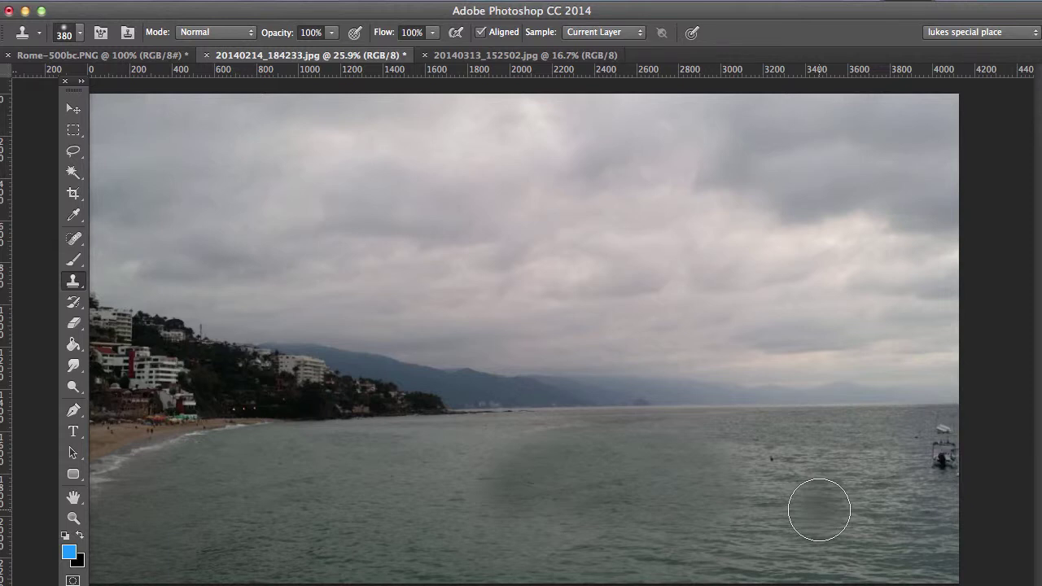
click(471, 55)
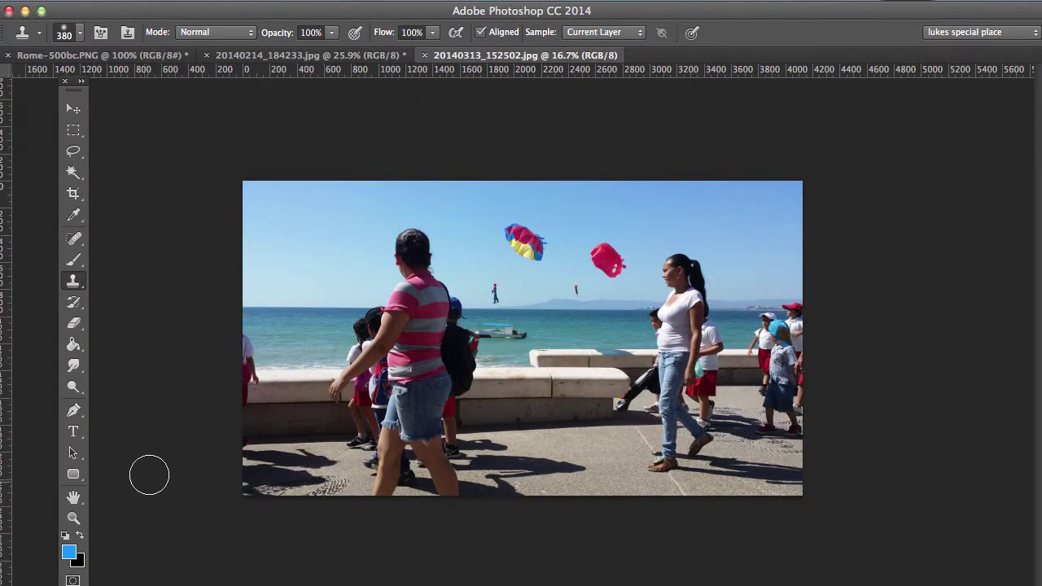
Zoom the 20140313_152502.jpg promenade photo from 16.7% to 25%.
click(73, 519)
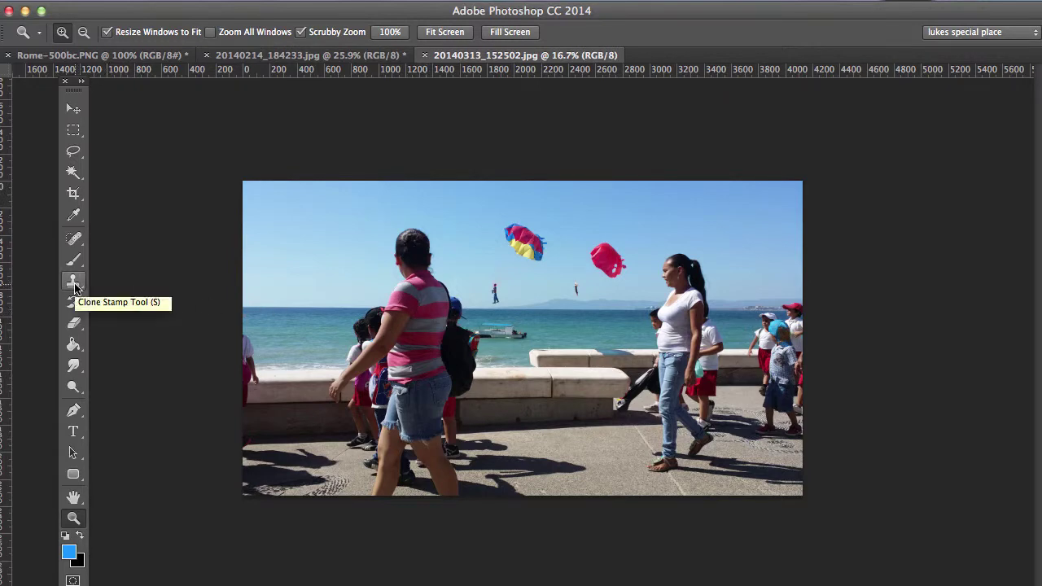
click(403, 303)
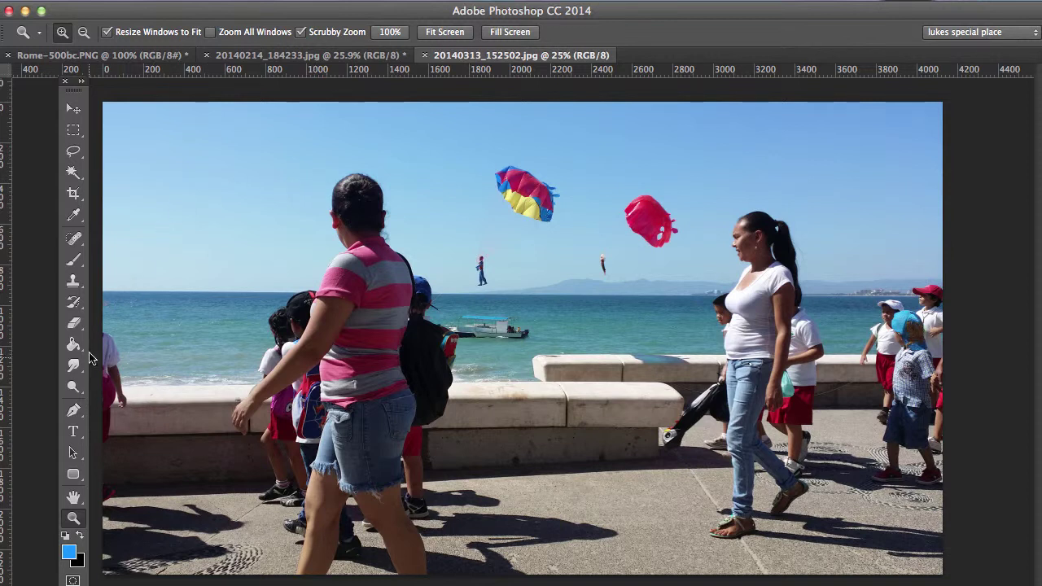
Clone sky over the striped woman's head and bring the History panel into view.
click(73, 281)
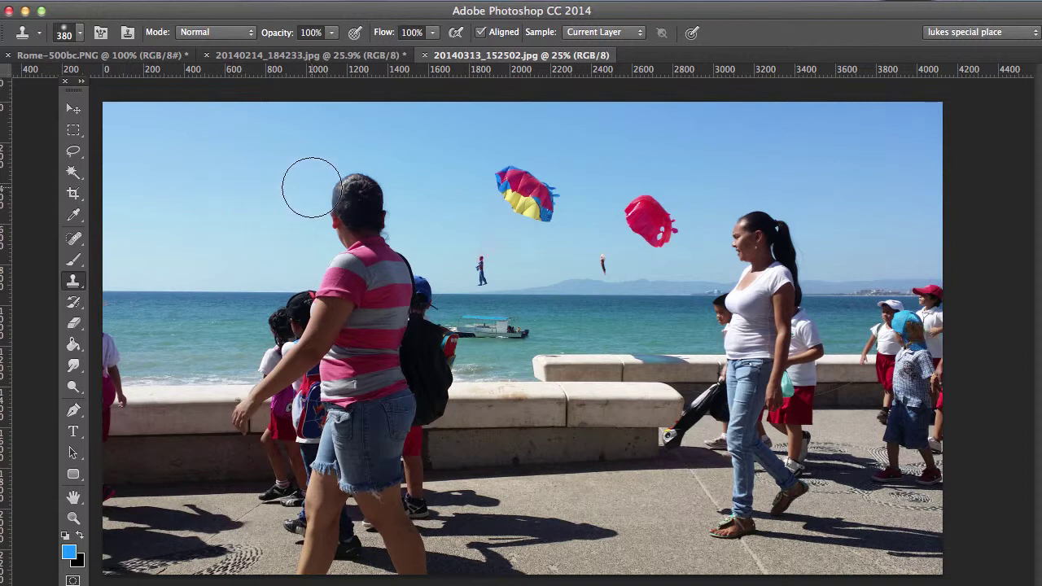
mouse_move(294, 188)
mouse_down()
mouse_move(367, 190)
mouse_move(341, 198)
mouse_move(341, 219)
mouse_move(390, 212)
mouse_move(332, 230)
mouse_move(404, 226)
mouse_move(324, 231)
mouse_up()
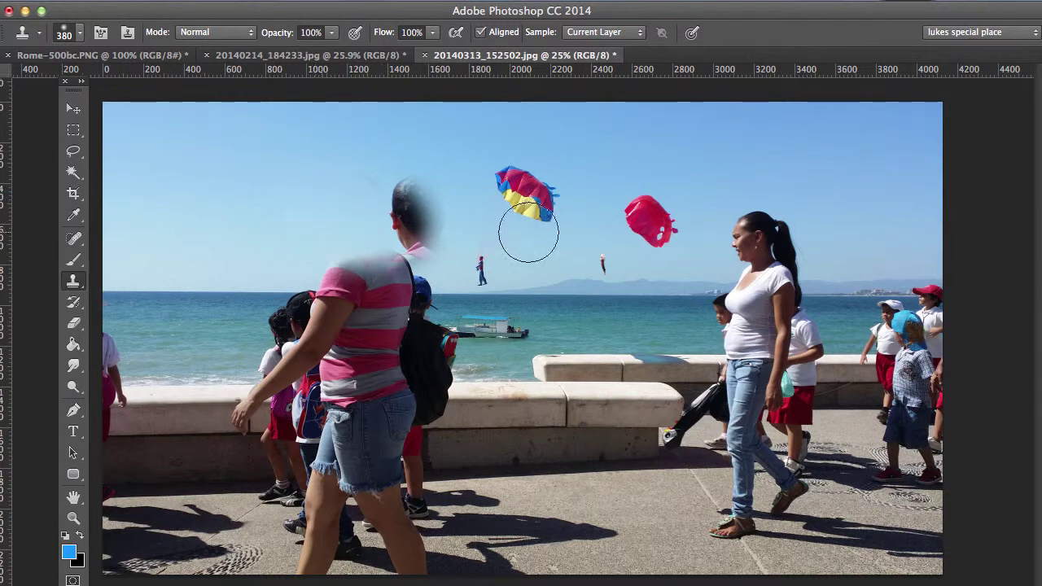
mouse_move(1003, 213)
mouse_down()
mouse_move(977, 218)
mouse_move(773, 158)
mouse_up()
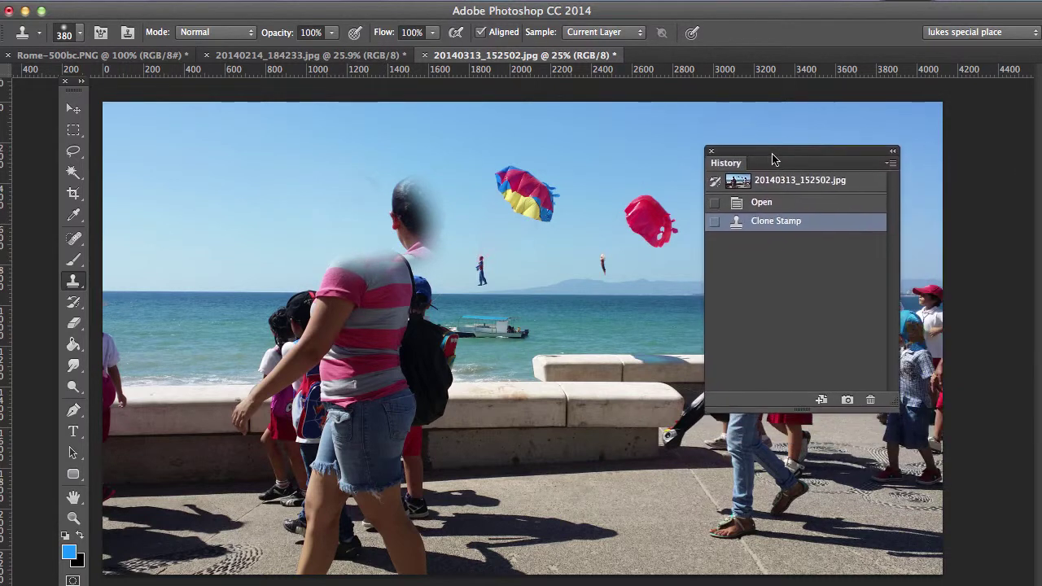
Revert to the Open state, dock History right, and clone sky over the striped woman's head.
click(765, 200)
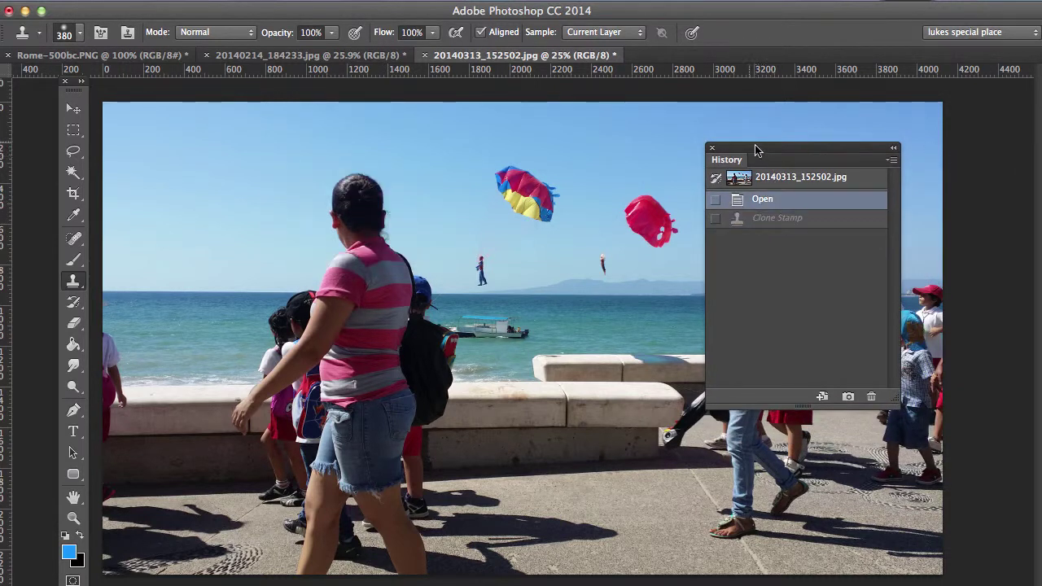
drag(724, 152, 964, 159)
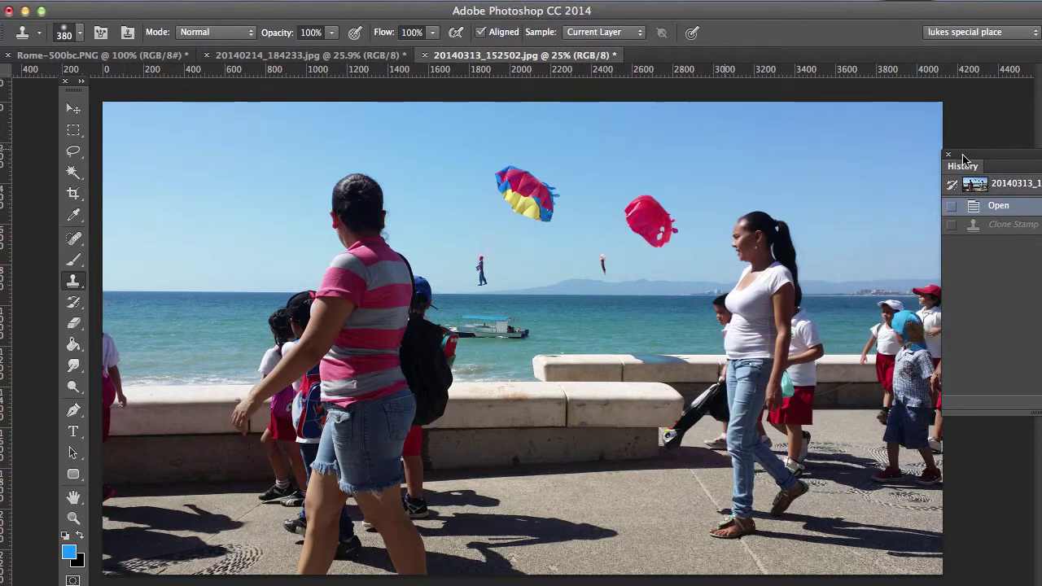
alt+click(179, 172)
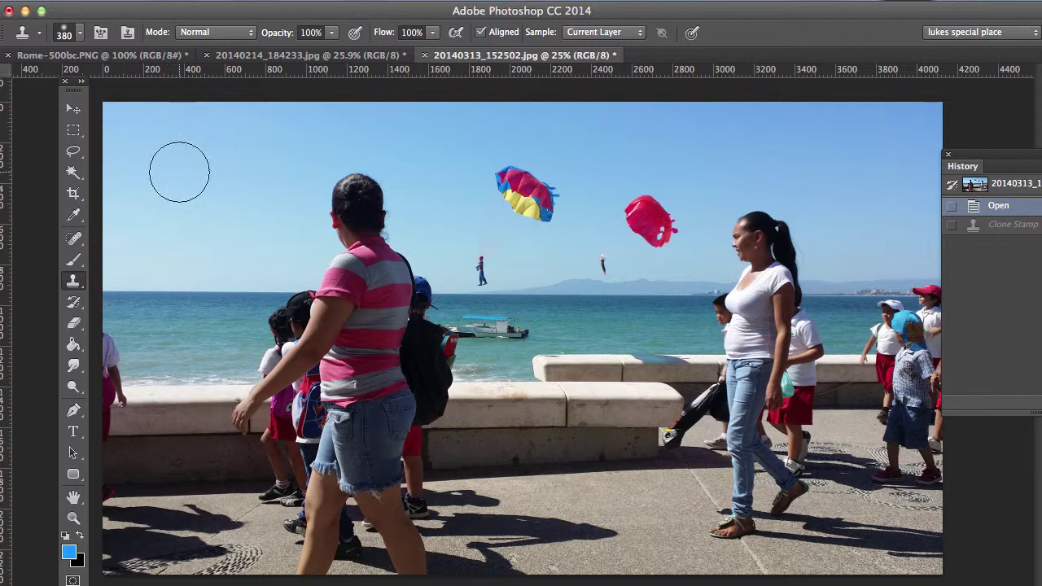
mouse_move(326, 187)
mouse_down()
mouse_move(381, 192)
mouse_move(339, 189)
mouse_move(338, 220)
mouse_move(380, 219)
mouse_move(338, 231)
mouse_move(340, 252)
mouse_move(406, 257)
mouse_move(390, 224)
mouse_move(272, 231)
mouse_up()
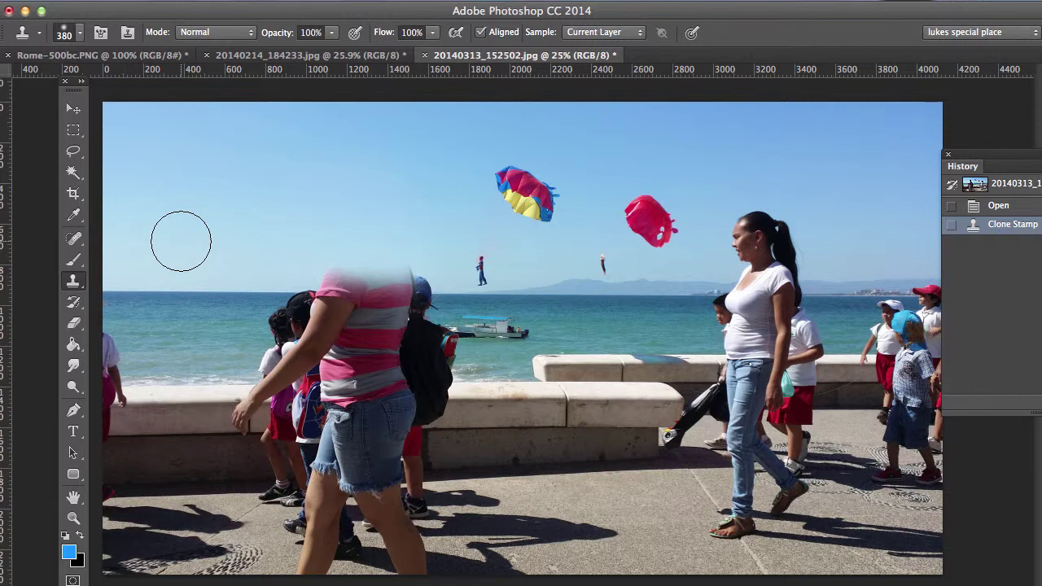
Clone sky over the white-shirted woman's head, then revert the photo to its Open state.
alt+click(201, 201)
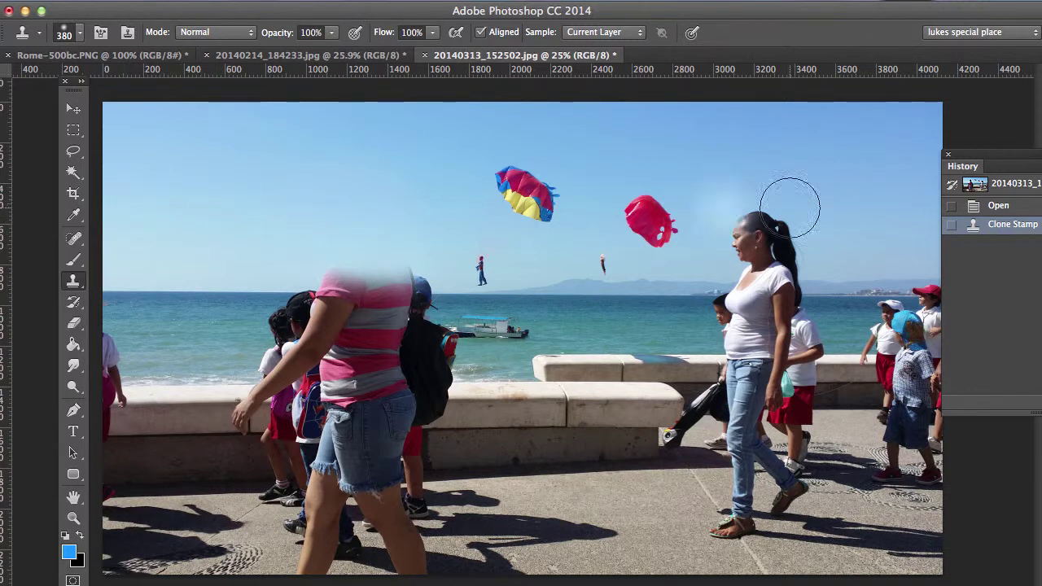
mouse_move(765, 224)
mouse_down()
mouse_move(744, 233)
mouse_move(728, 223)
mouse_move(770, 216)
mouse_move(728, 244)
mouse_move(759, 250)
mouse_move(790, 237)
mouse_move(786, 221)
mouse_move(801, 242)
mouse_move(794, 255)
mouse_move(744, 253)
mouse_move(744, 228)
mouse_move(785, 213)
mouse_up()
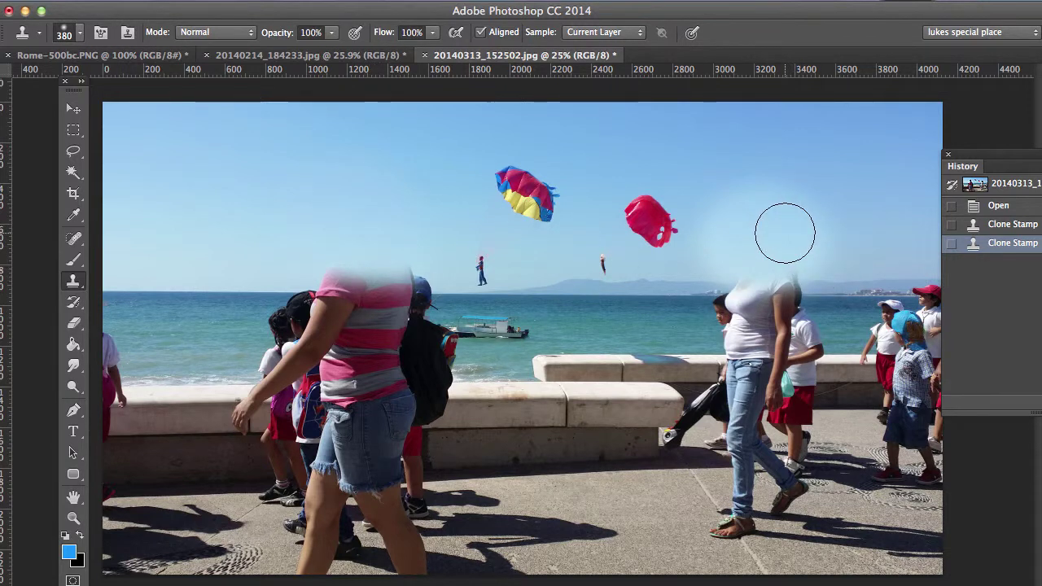
click(1000, 206)
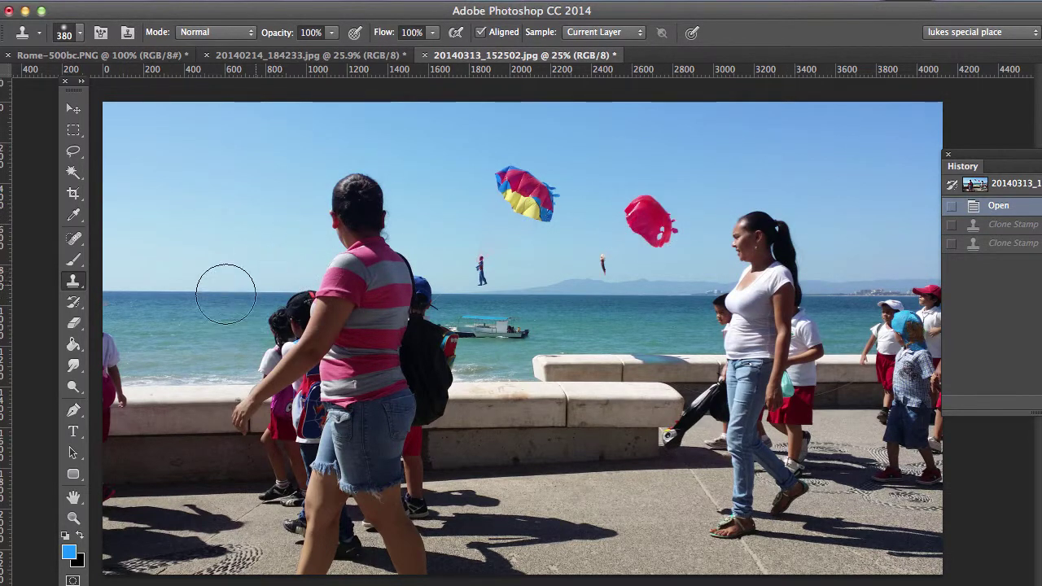
Set up a 360 px Healing Brush and sample the clean sky right of the kites as source.
click(74, 241)
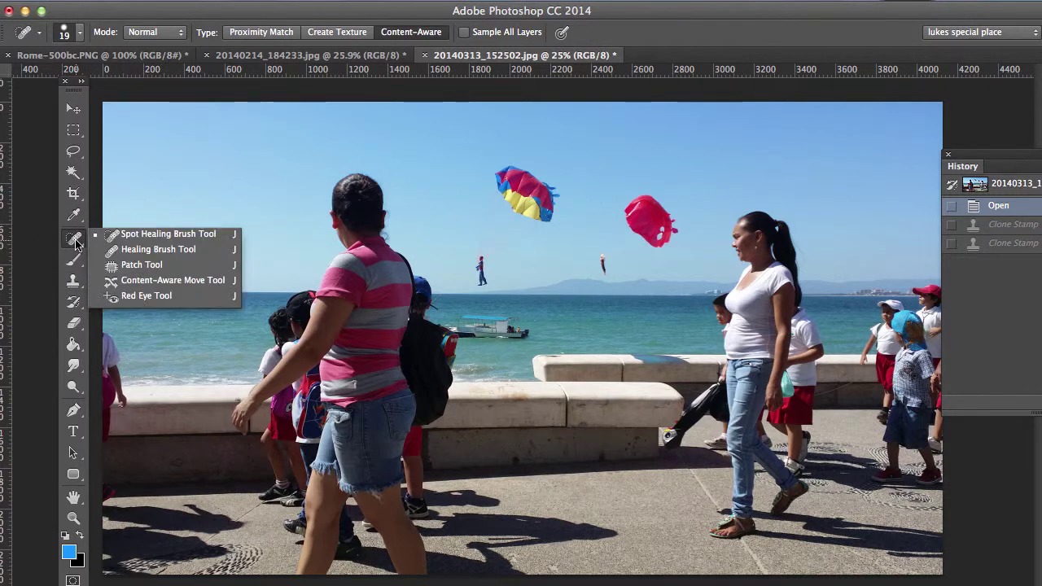
click(137, 251)
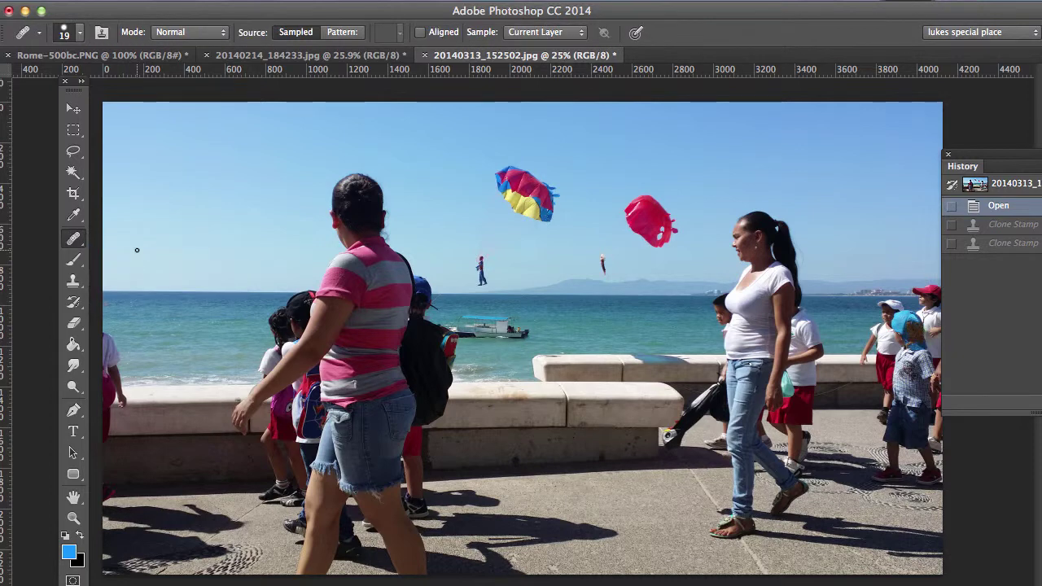
click(79, 36)
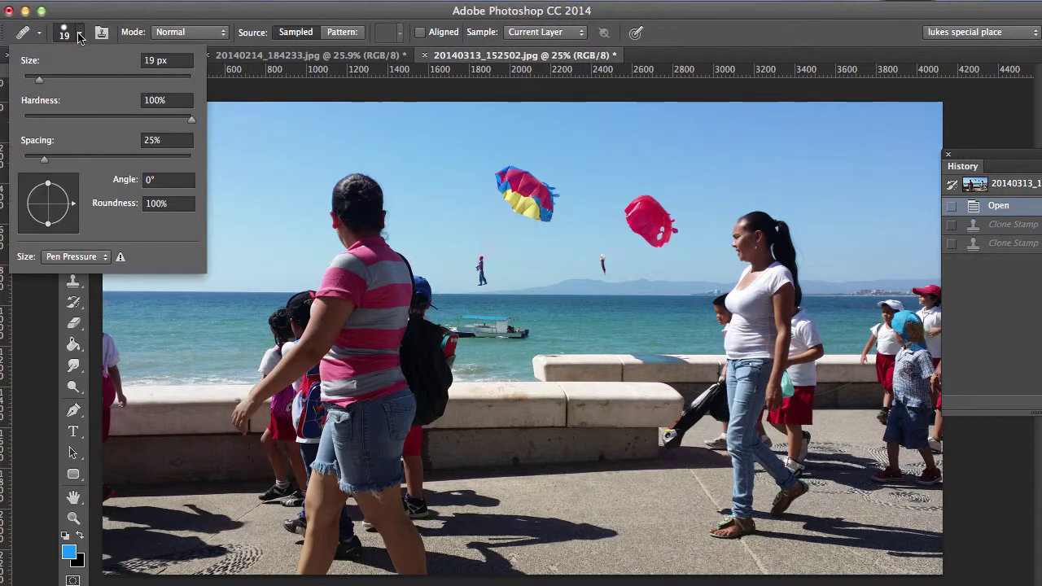
drag(38, 82, 91, 85)
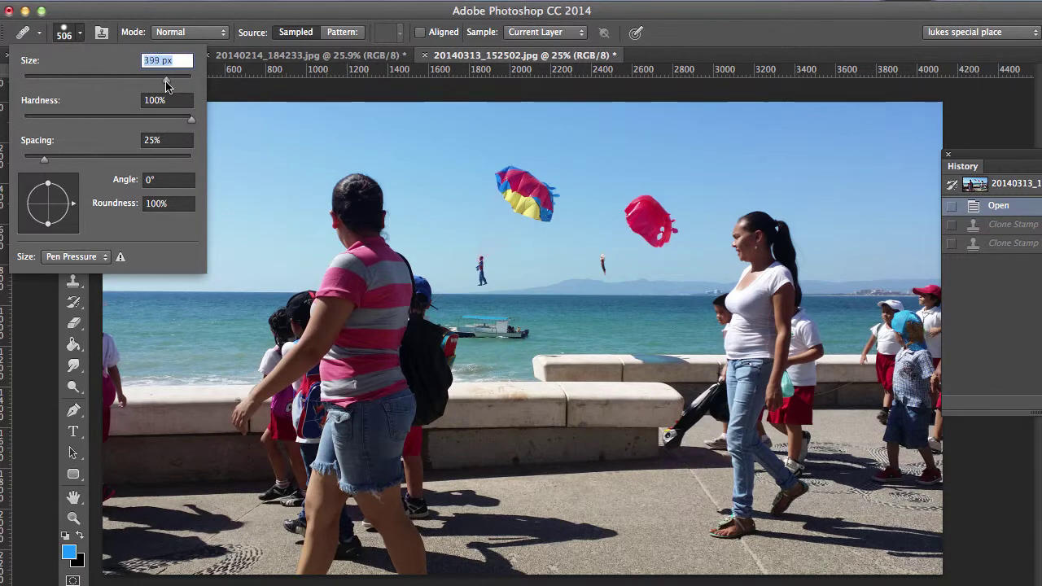
drag(166, 84, 163, 81)
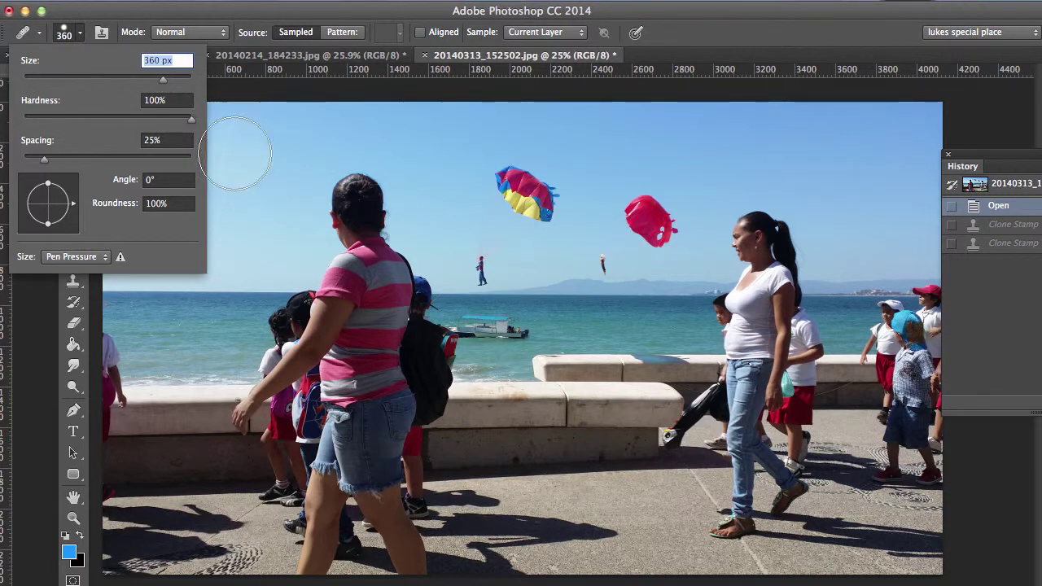
click(261, 196)
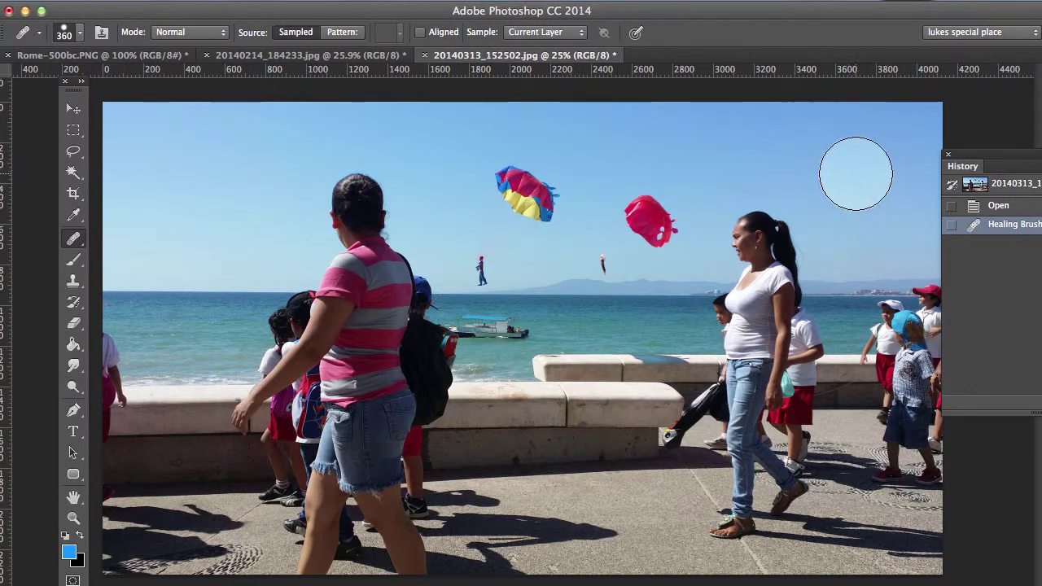
Test a Healing Brush stroke over the white-shirted woman's head, then revert to the Open state.
alt+click(860, 171)
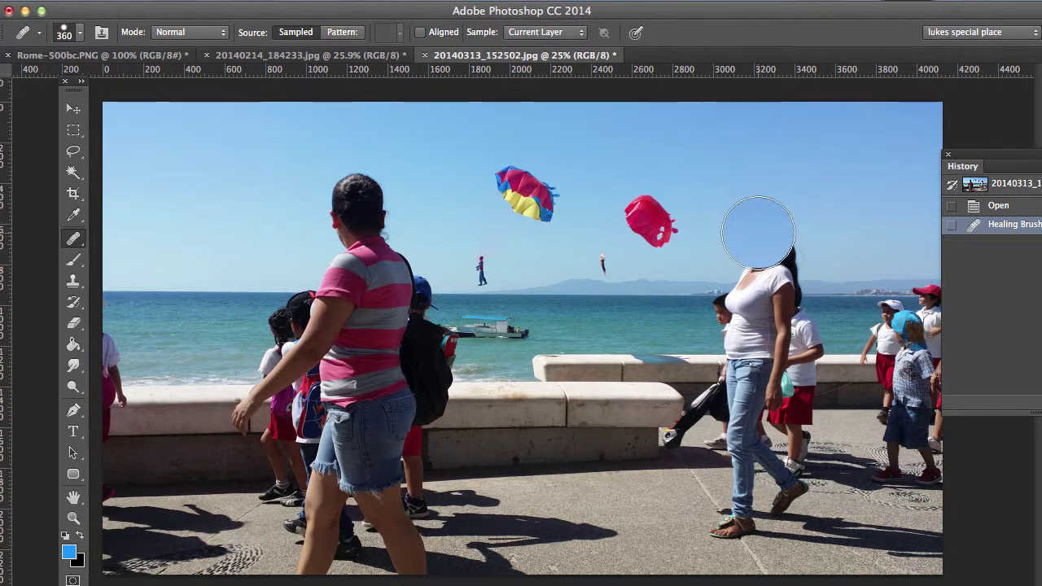
drag(751, 236, 790, 242)
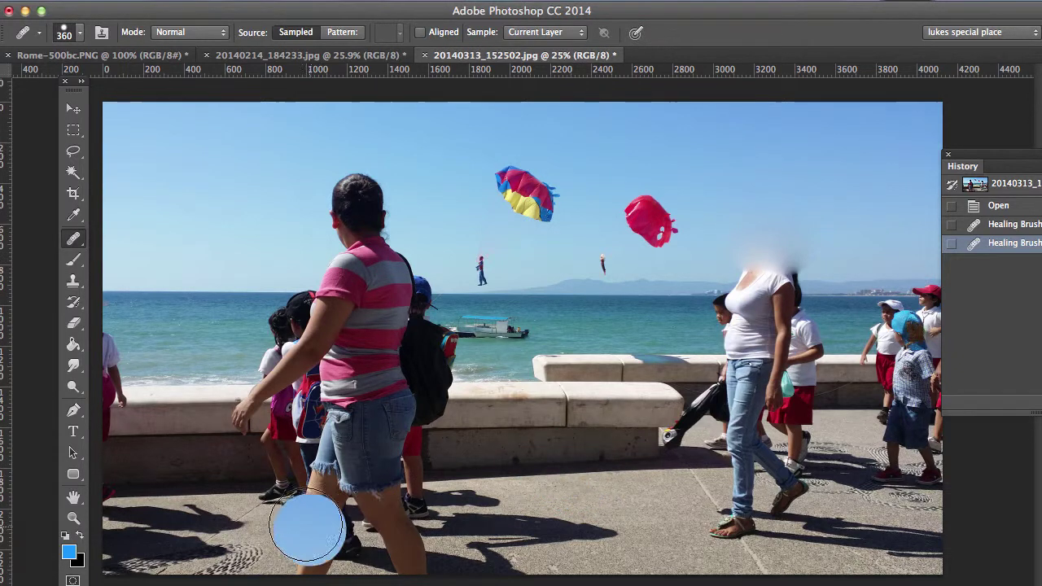
click(998, 206)
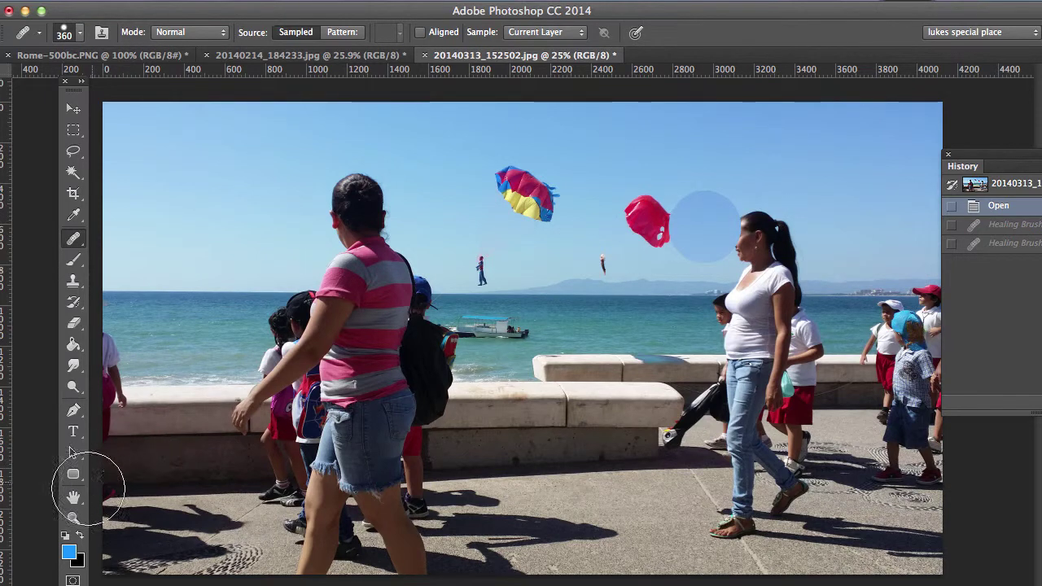
Zoom in to 200% on the white-shirted woman's face.
click(74, 518)
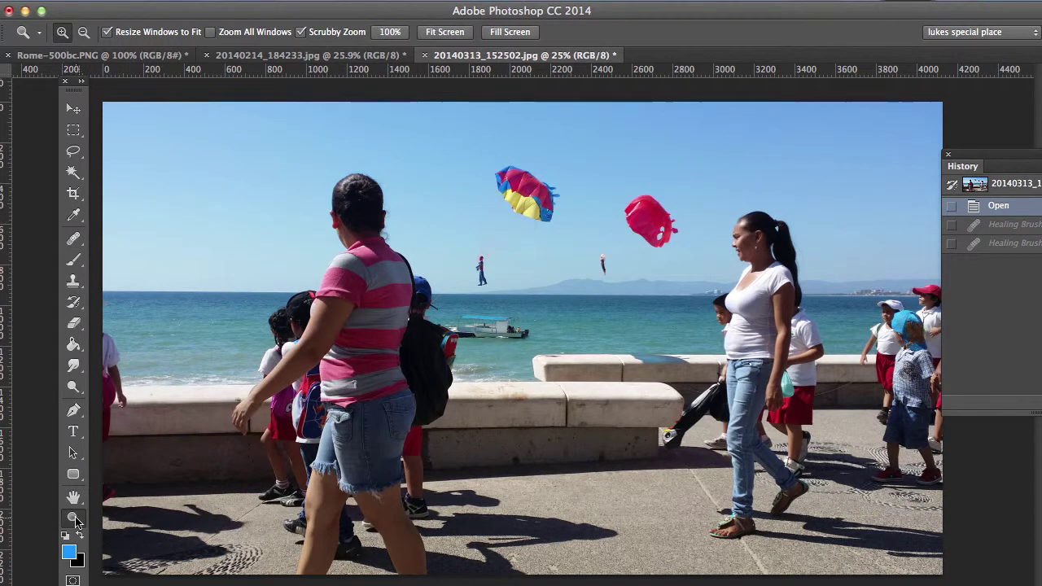
click(748, 223)
click(741, 233)
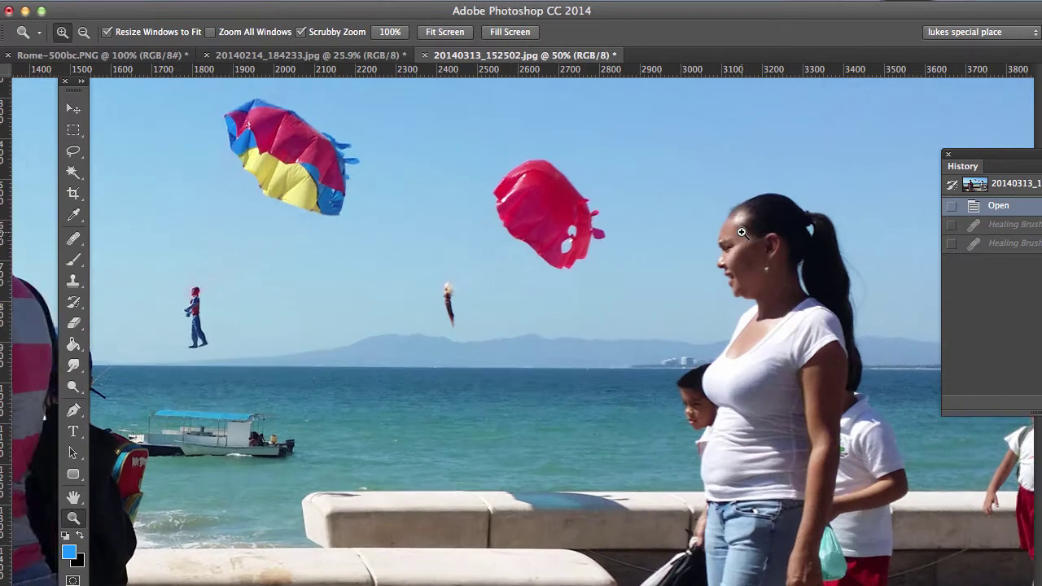
click(742, 233)
click(741, 225)
click(743, 219)
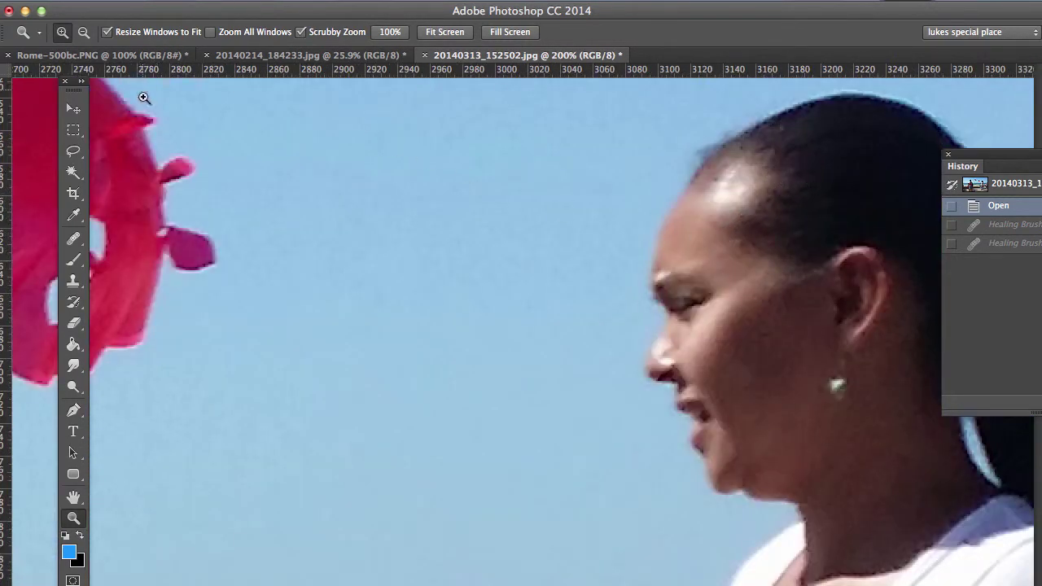
Switch to the Healing Brush and bring up its brush size settings.
click(73, 238)
mouse_move(122, 81)
mouse_down()
mouse_move(114, 72)
mouse_move(170, 79)
mouse_move(131, 83)
mouse_up()
click(80, 32)
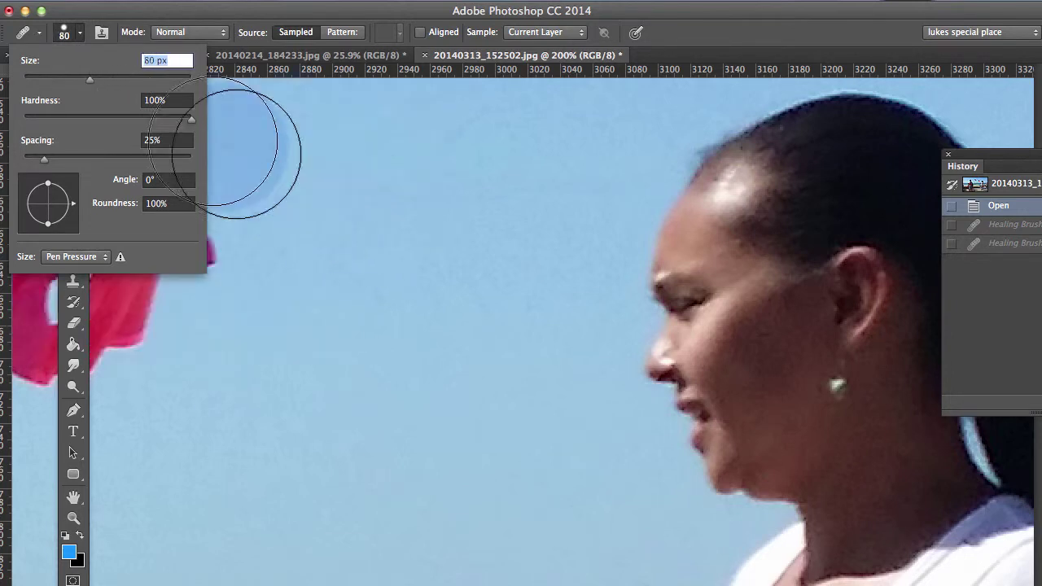
Shrink the Healing Brush to 16 px and dab away the shine on the forehead.
drag(92, 79, 58, 82)
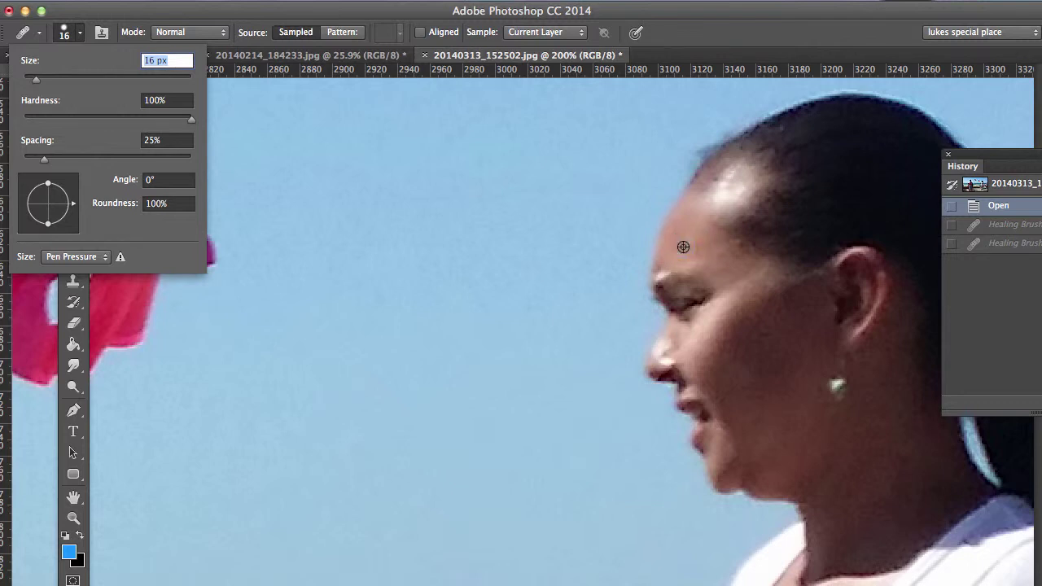
key(Escape)
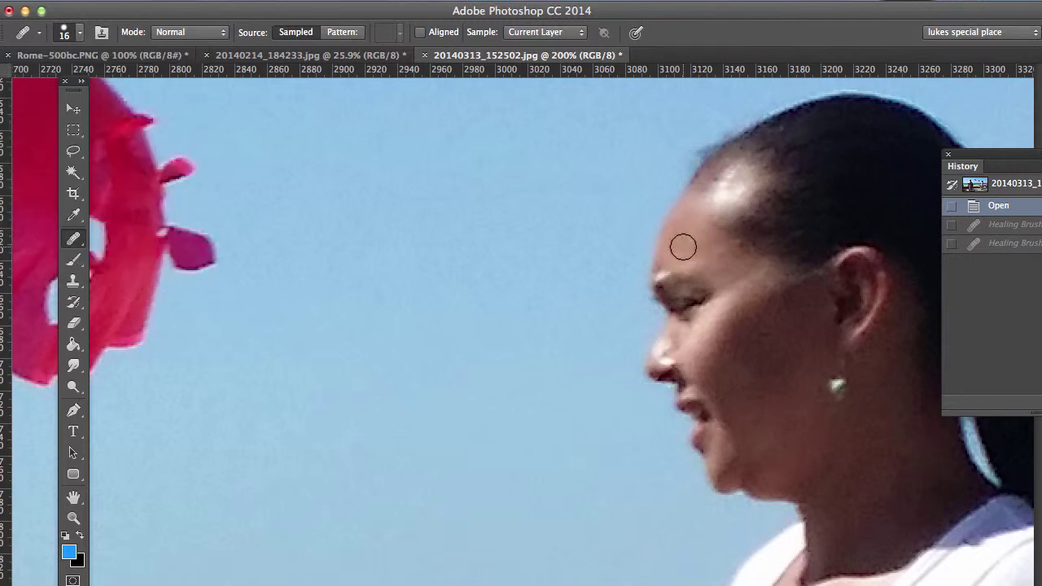
click(707, 207)
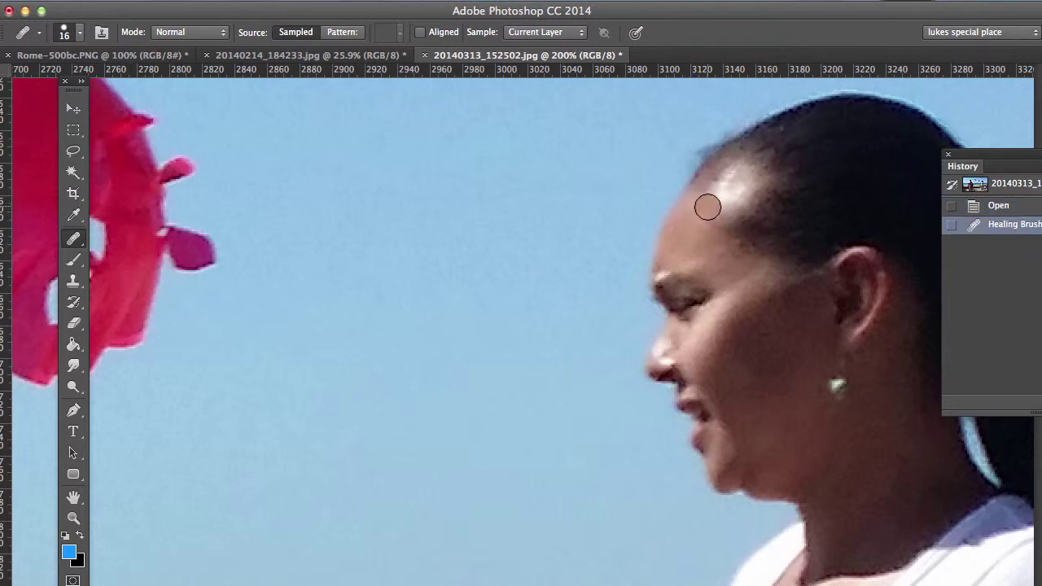
click(711, 205)
click(720, 207)
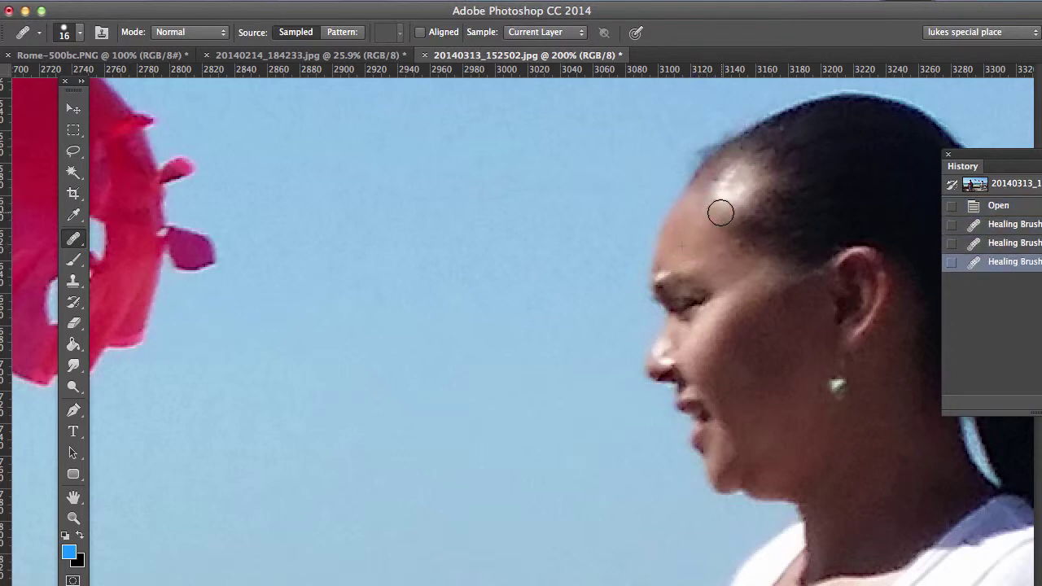
click(735, 203)
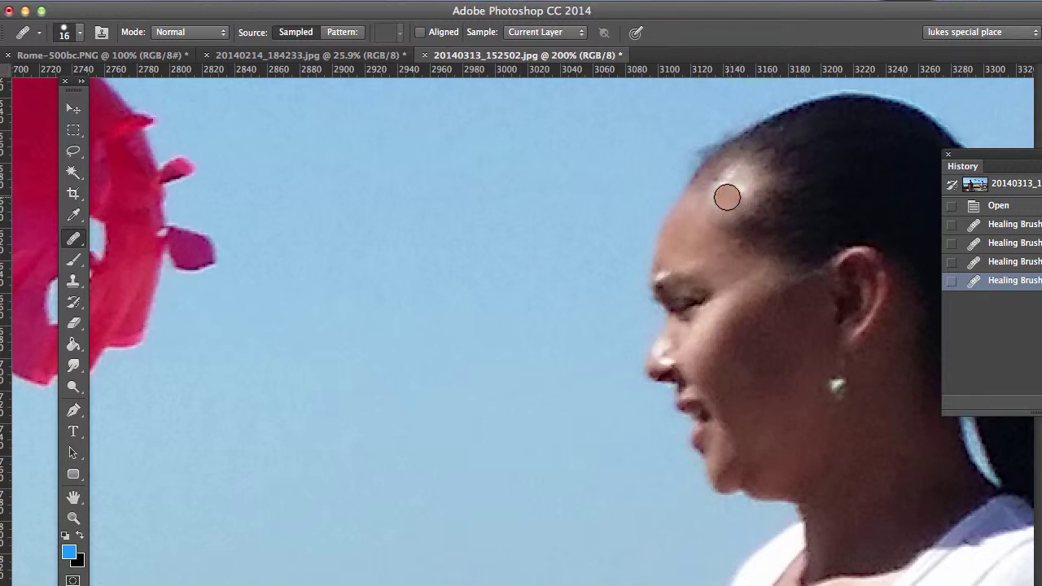
click(727, 195)
click(726, 192)
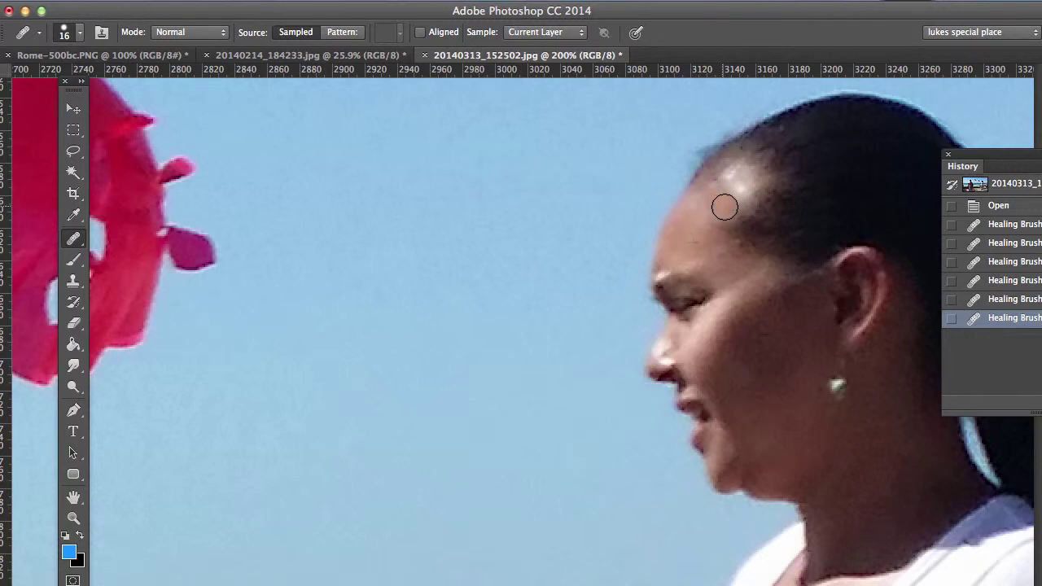
Heal the remaining forehead shine up to the hairline, resampling skin from the cheek.
drag(722, 221, 691, 216)
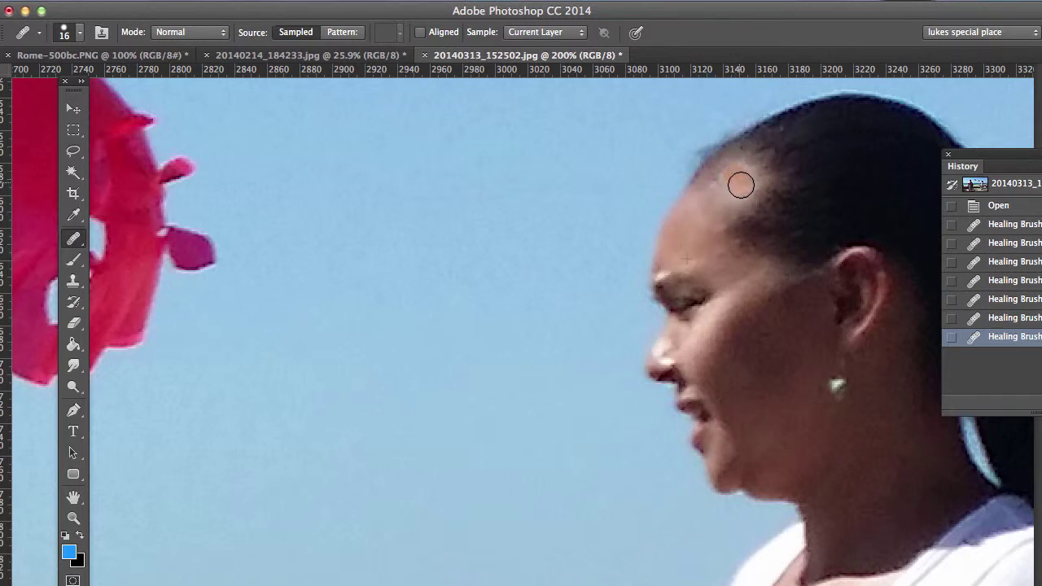
click(735, 198)
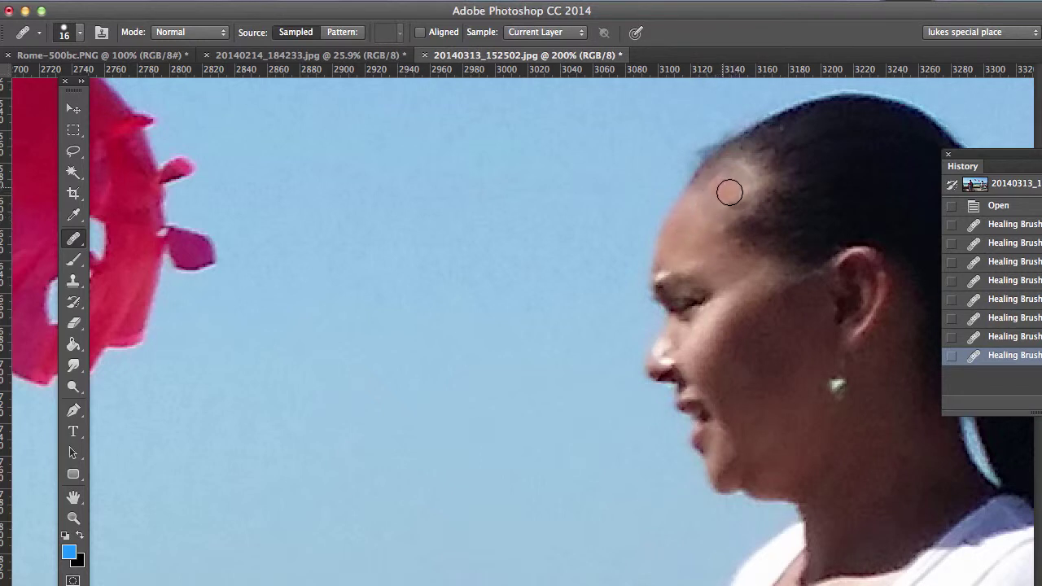
drag(739, 201, 721, 205)
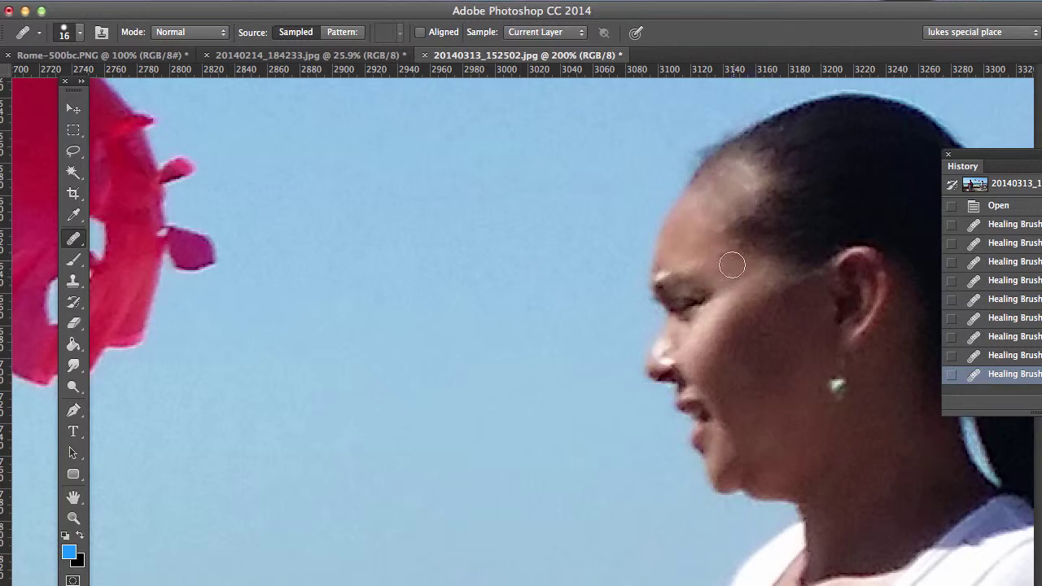
click(736, 190)
drag(738, 178, 730, 184)
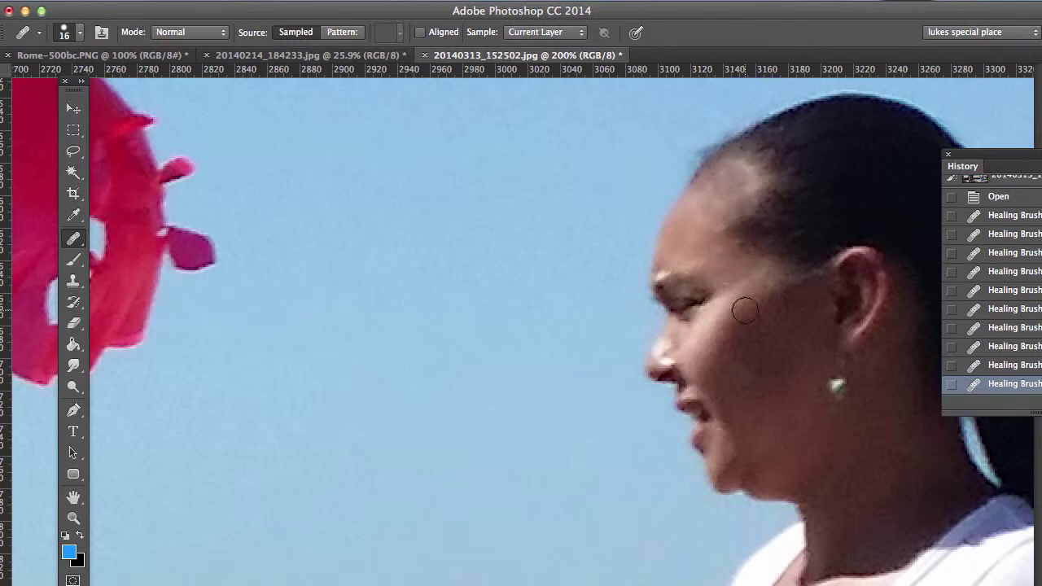
alt+click(700, 343)
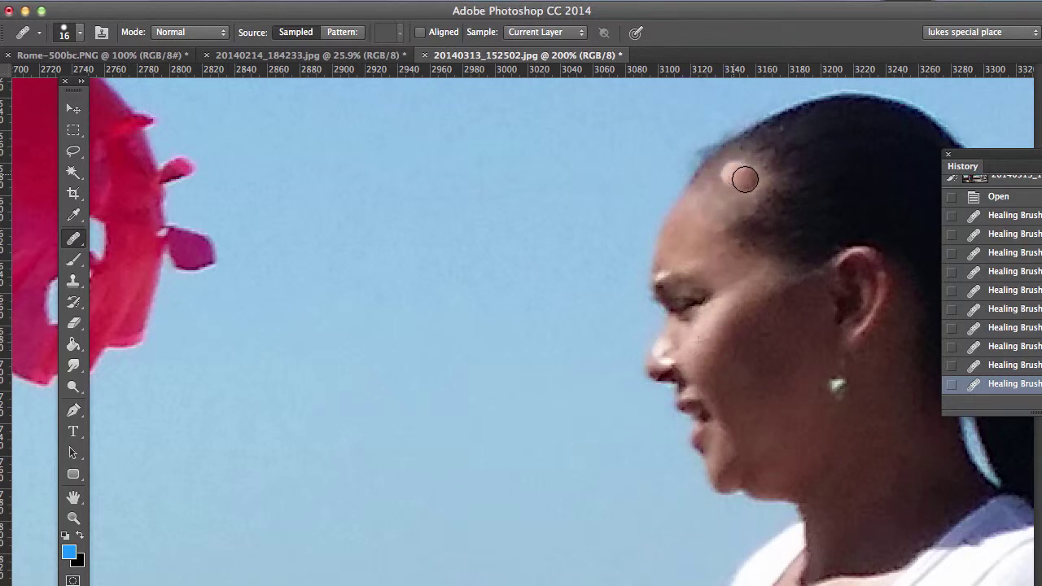
drag(745, 196, 740, 203)
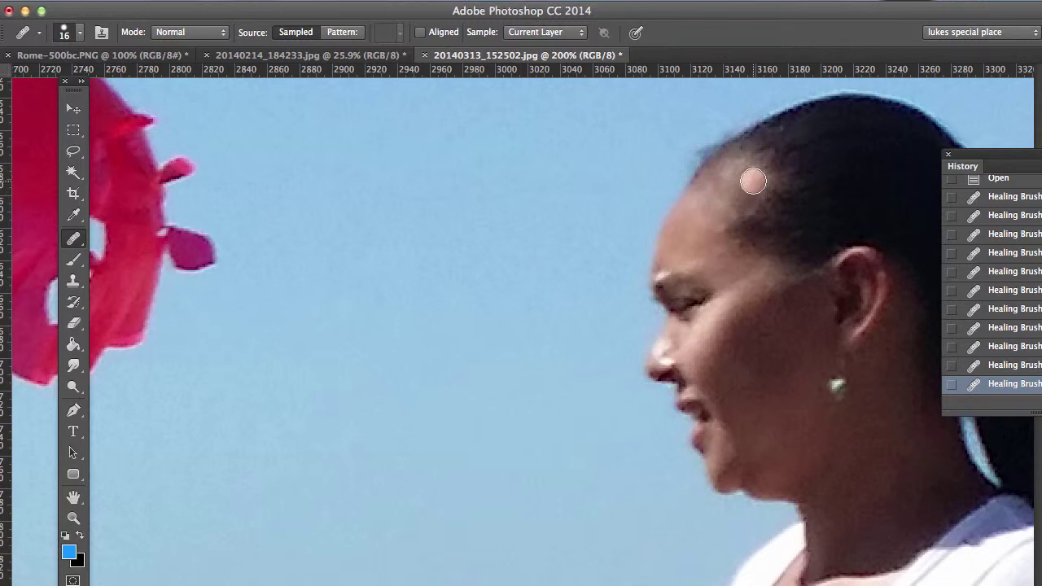
drag(753, 180, 748, 193)
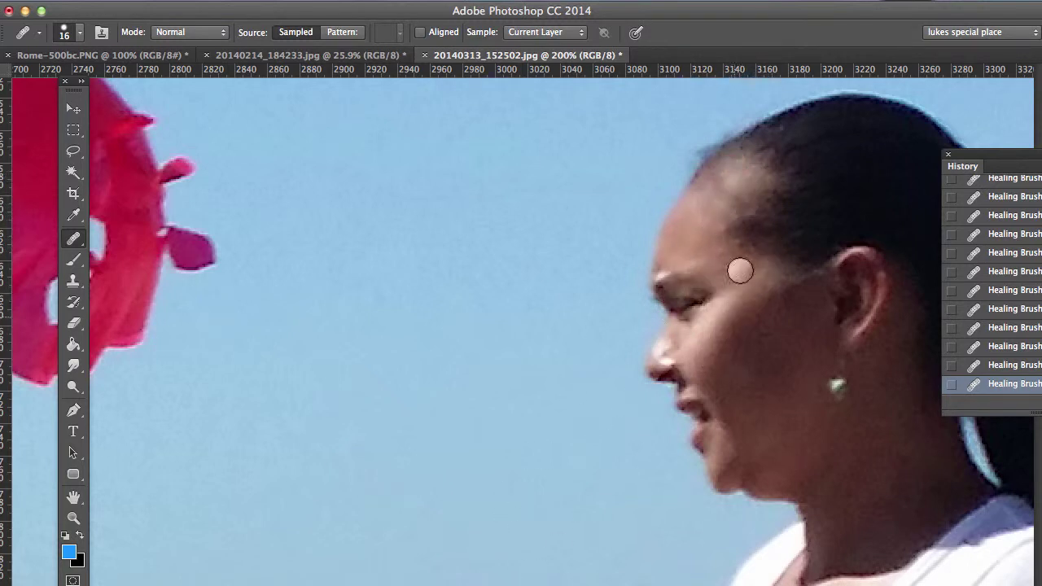
Fit the whole promenade photo on screen with the Hand tool.
click(73, 498)
click(72, 498)
double_click(73, 498)
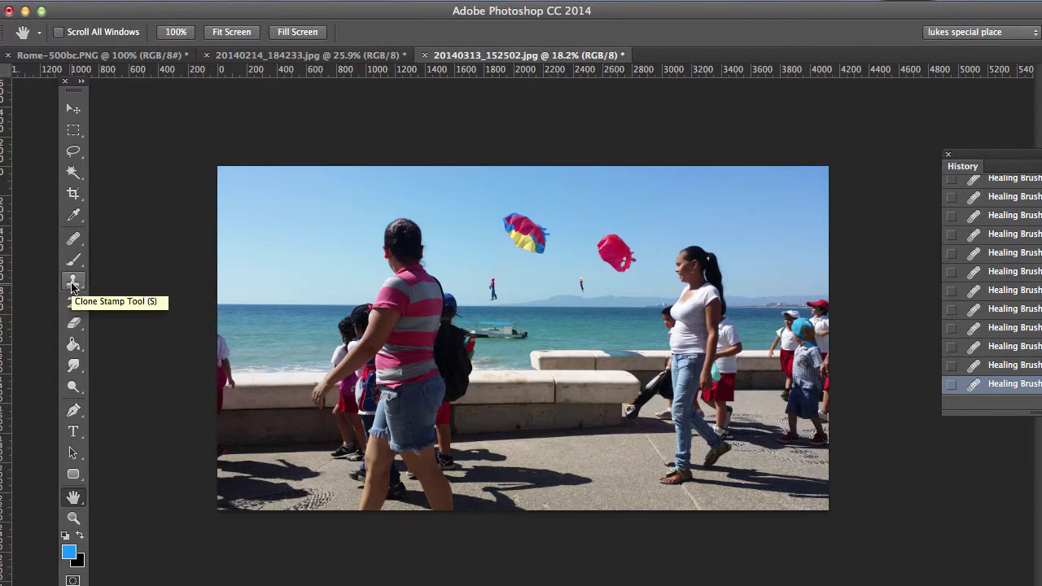
Zoom in to 50% on the woman in pink stripes, then pick the Rectangular Marquee.
click(74, 517)
click(420, 331)
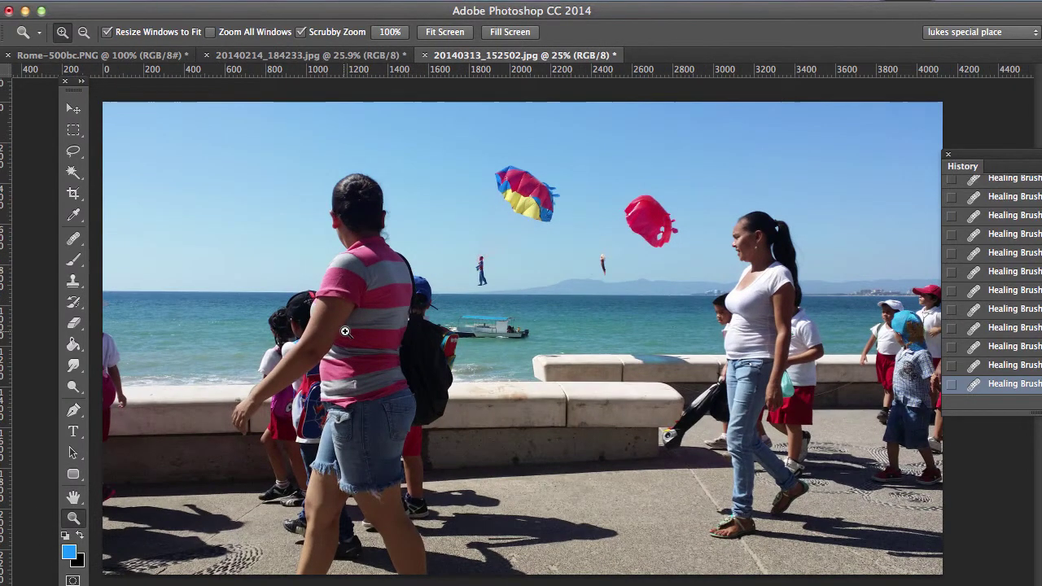
click(318, 329)
click(307, 329)
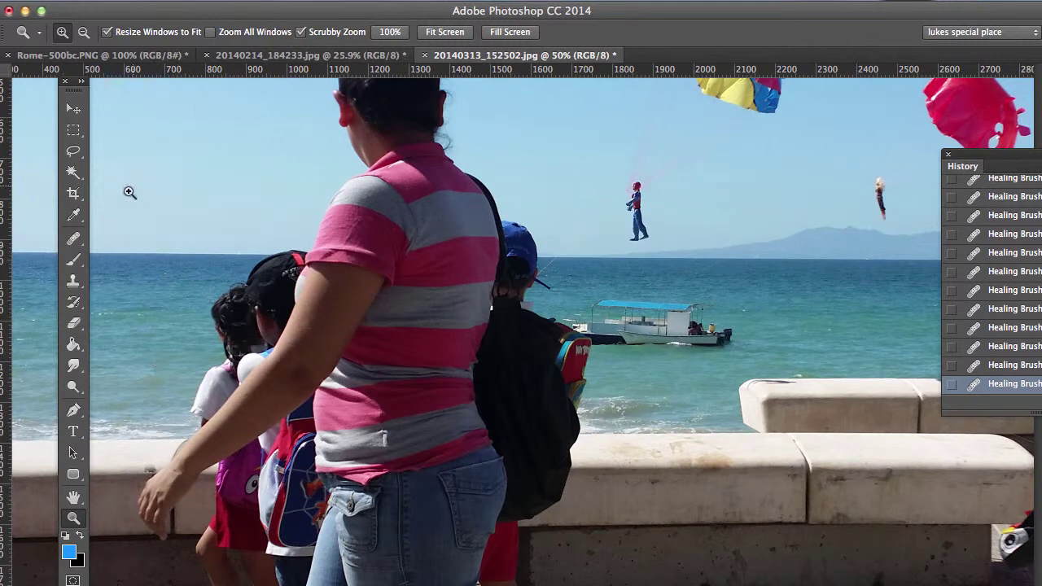
click(74, 132)
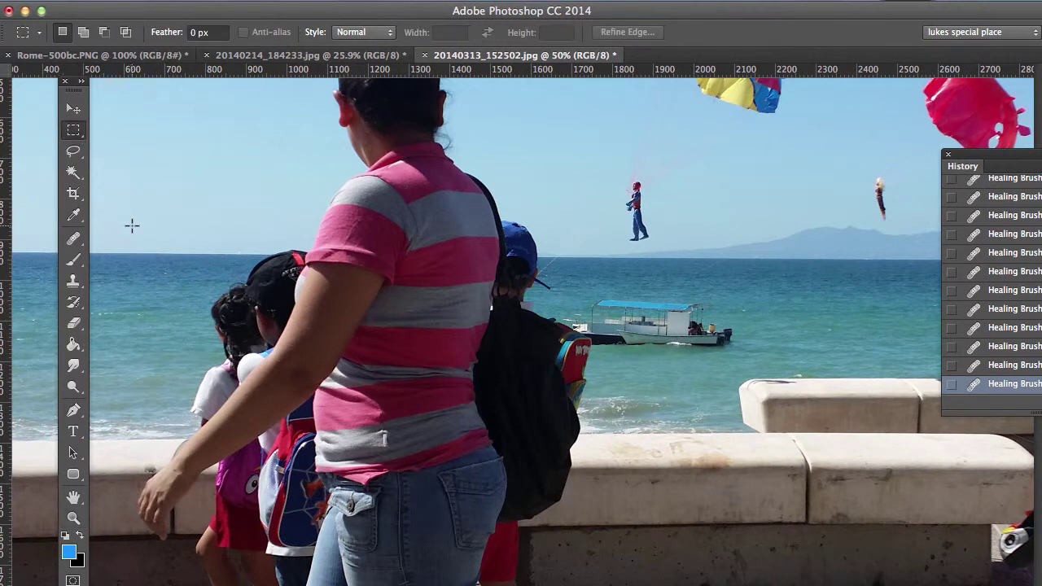
drag(132, 225, 184, 425)
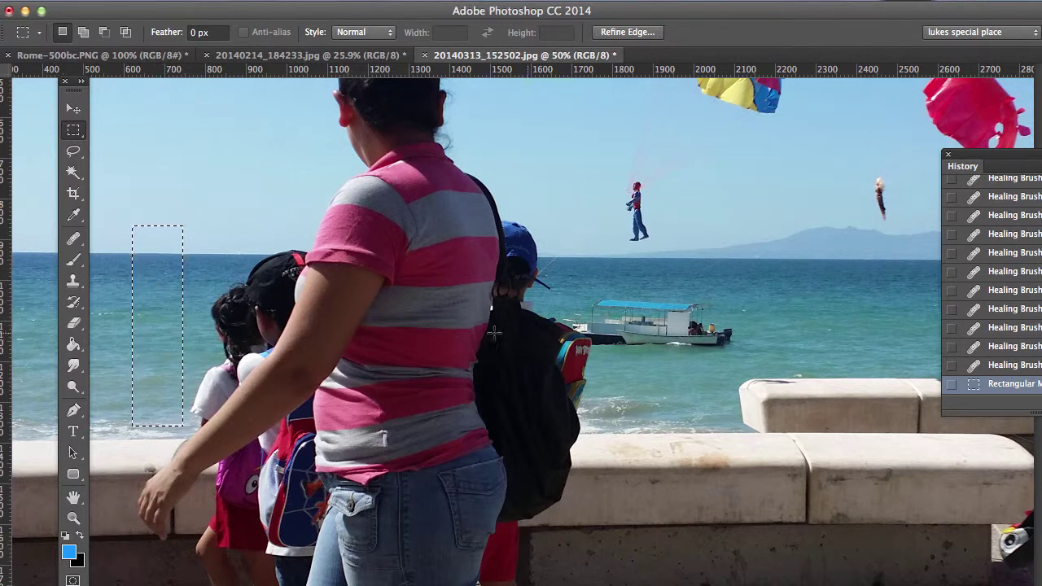
click(205, 136)
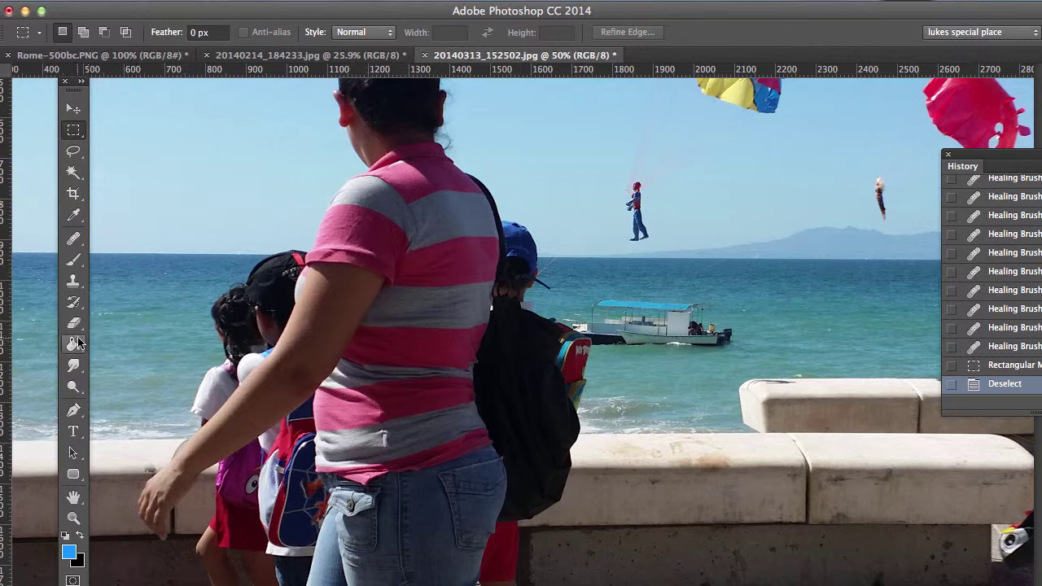
Move the Tools panel beside the image and try a Clone Stamp stroke along the horizon.
click(73, 280)
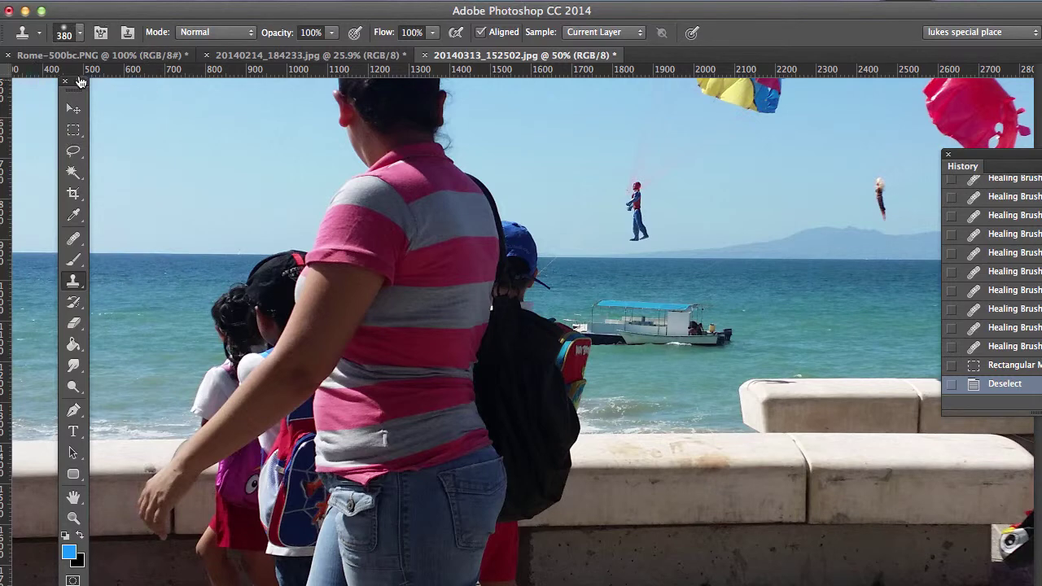
drag(76, 93, 733, 129)
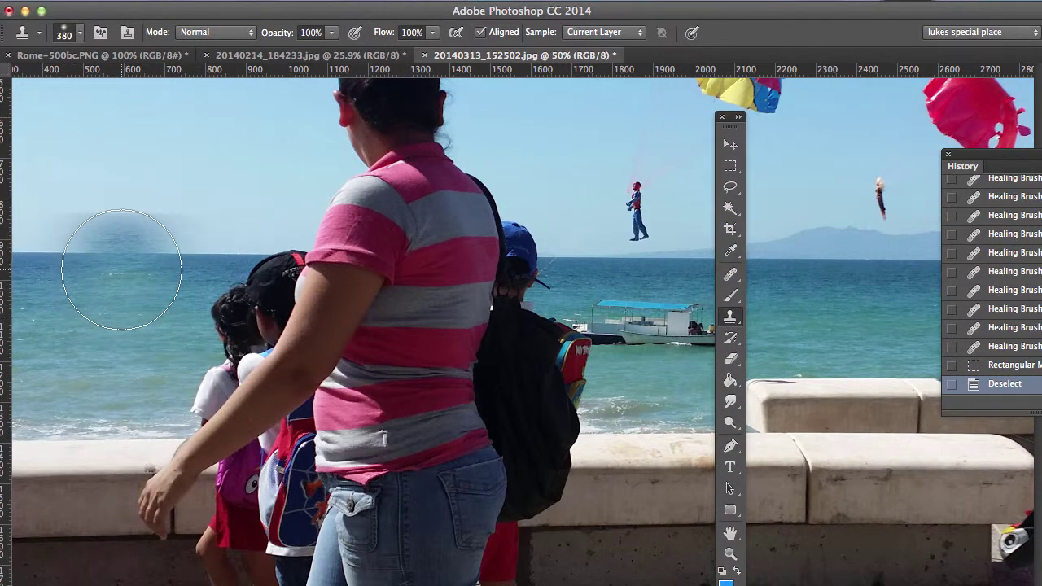
mouse_move(121, 269)
mouse_down()
mouse_move(105, 272)
mouse_move(135, 261)
mouse_move(117, 256)
mouse_move(102, 104)
mouse_up()
Reduce the Clone Stamp brush size to 97 px.
click(81, 35)
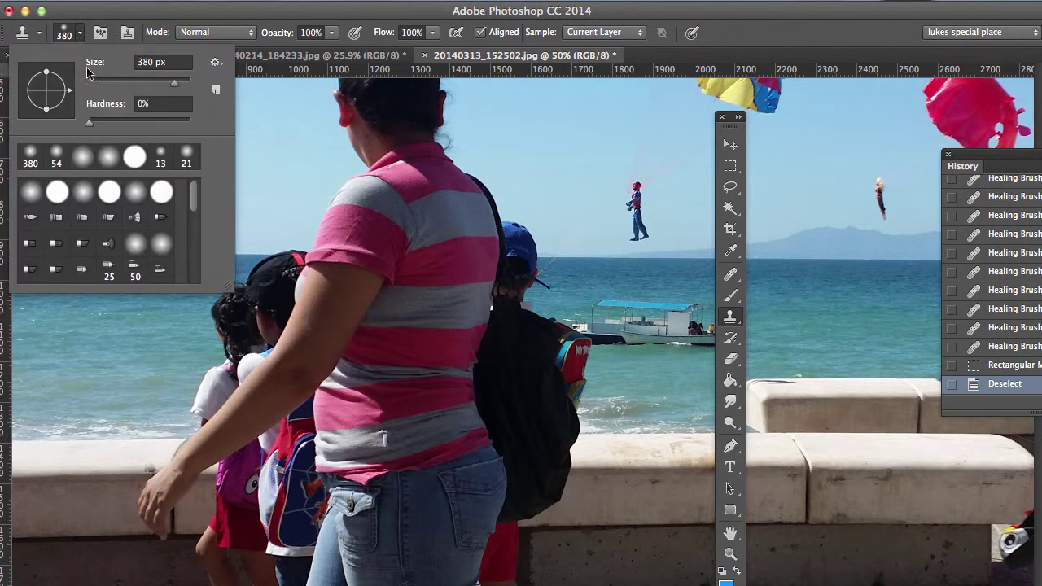
drag(176, 84, 138, 84)
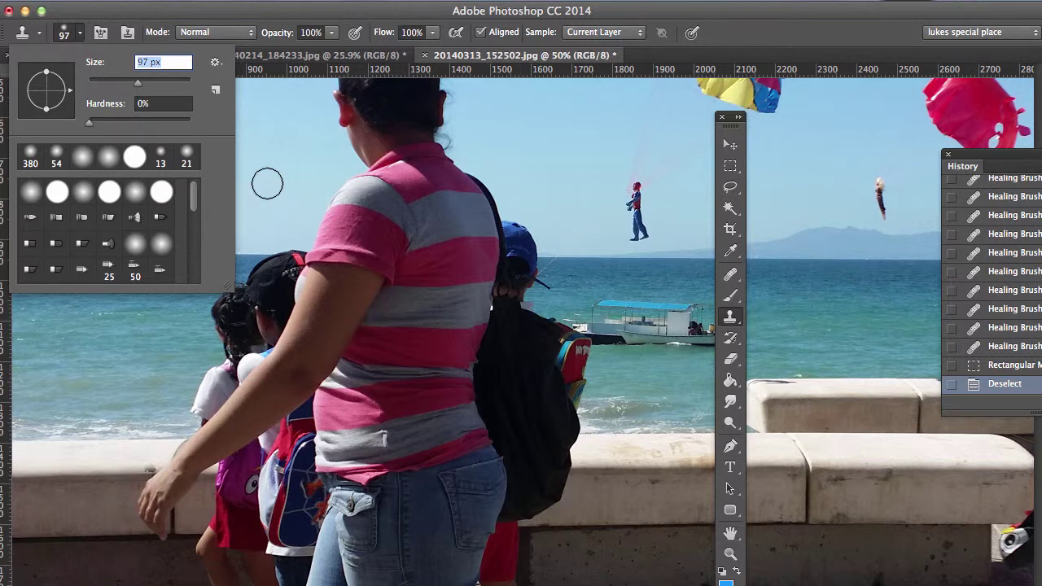
click(275, 176)
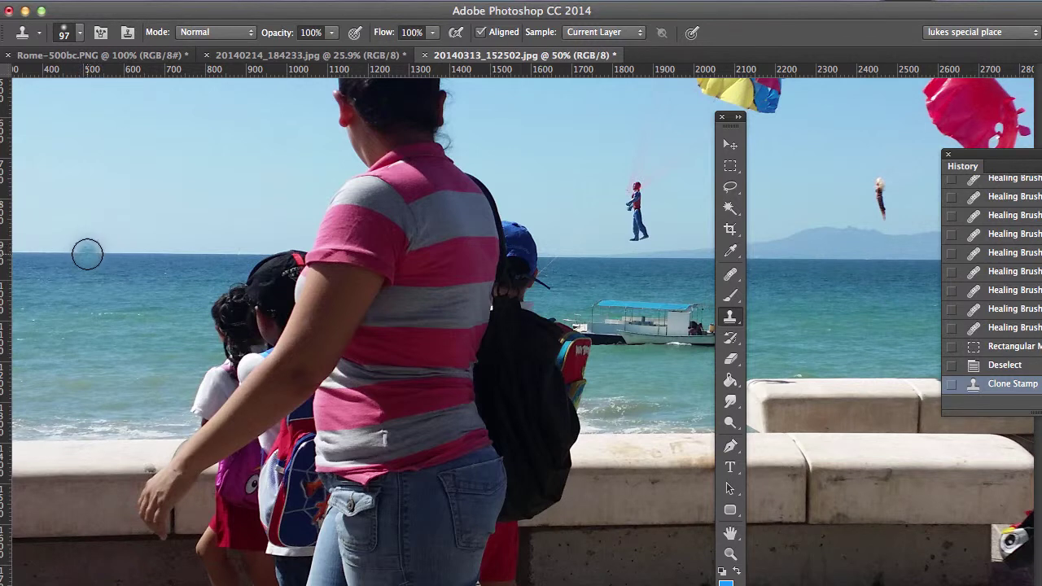
Sample the horizon and clone sea over the child's cap and the girls' head tops.
alt+click(88, 254)
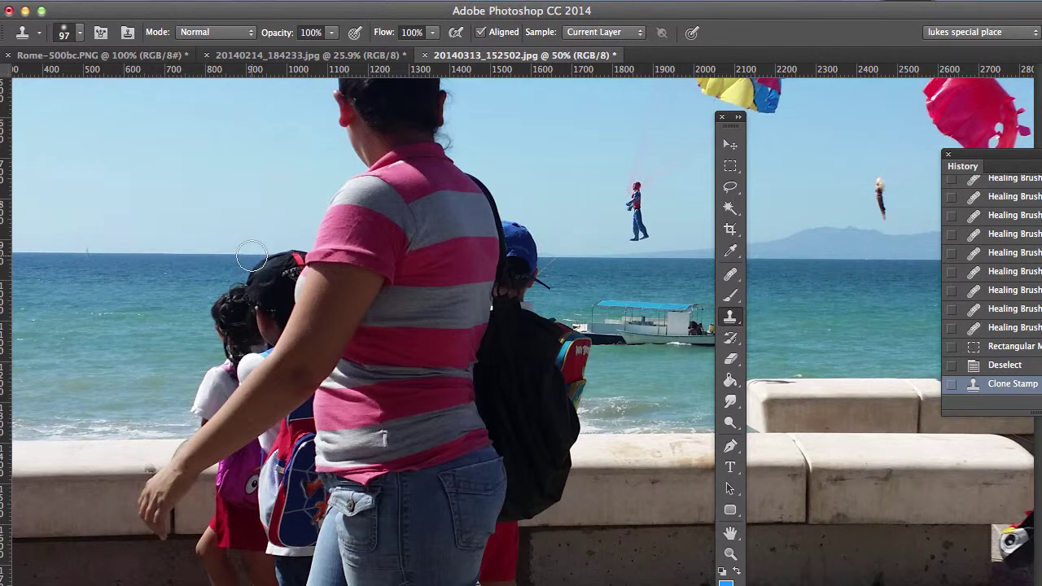
drag(251, 257, 407, 258)
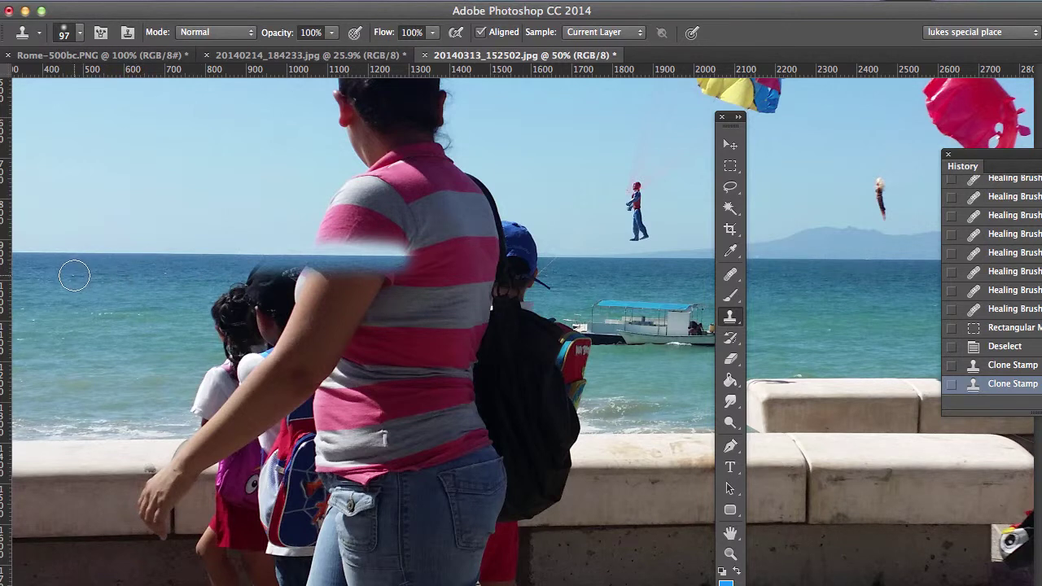
right_click(74, 275)
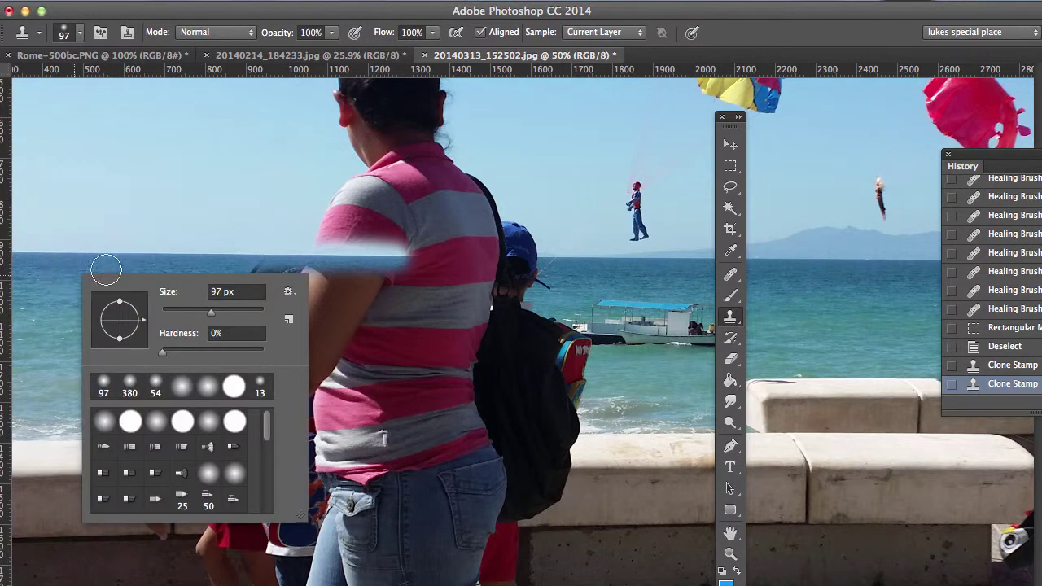
alt+click(64, 276)
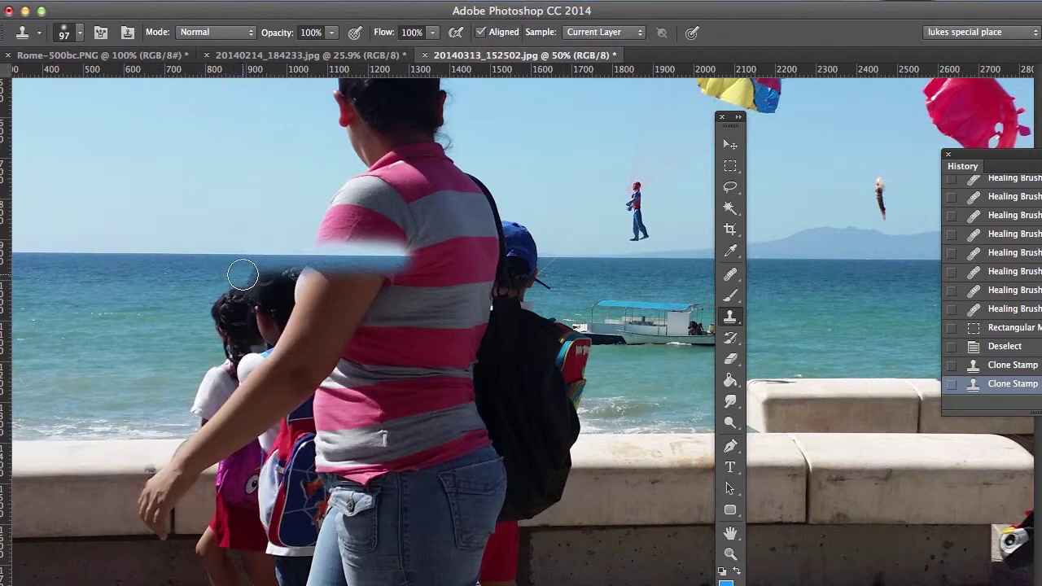
drag(241, 275, 366, 275)
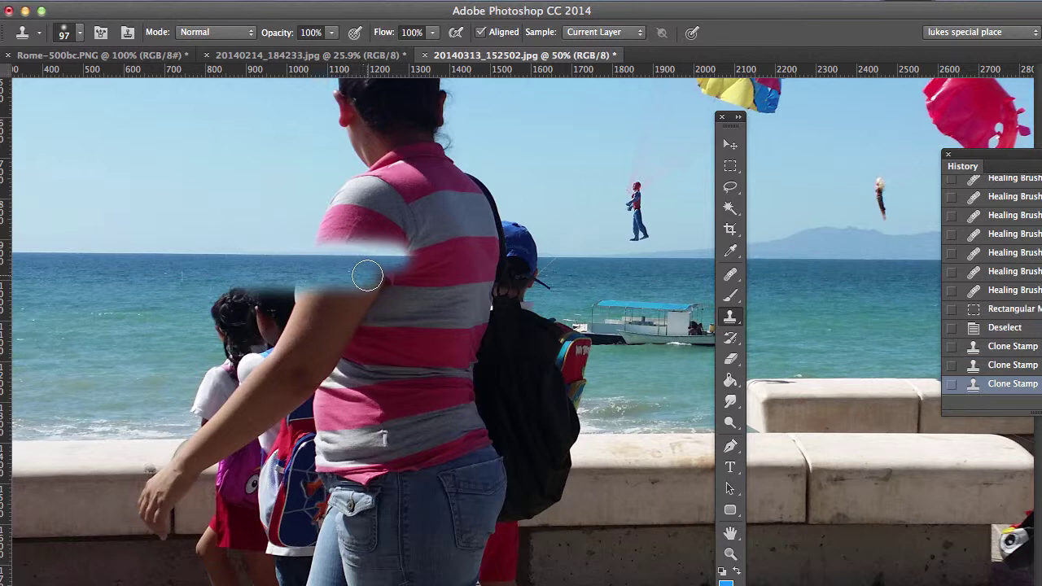
Resample sea on the left and paint it over the girl's hair and the smear by the arm.
key(alt)
alt+click(67, 294)
drag(208, 295, 325, 284)
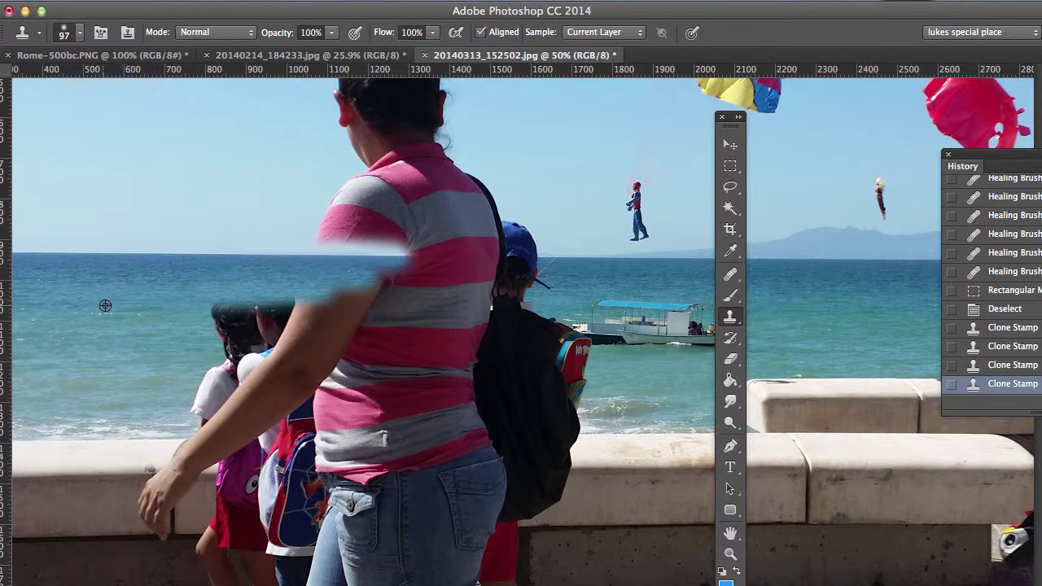
alt+click(40, 307)
mouse_move(197, 302)
mouse_down()
mouse_move(332, 303)
mouse_move(321, 304)
mouse_up()
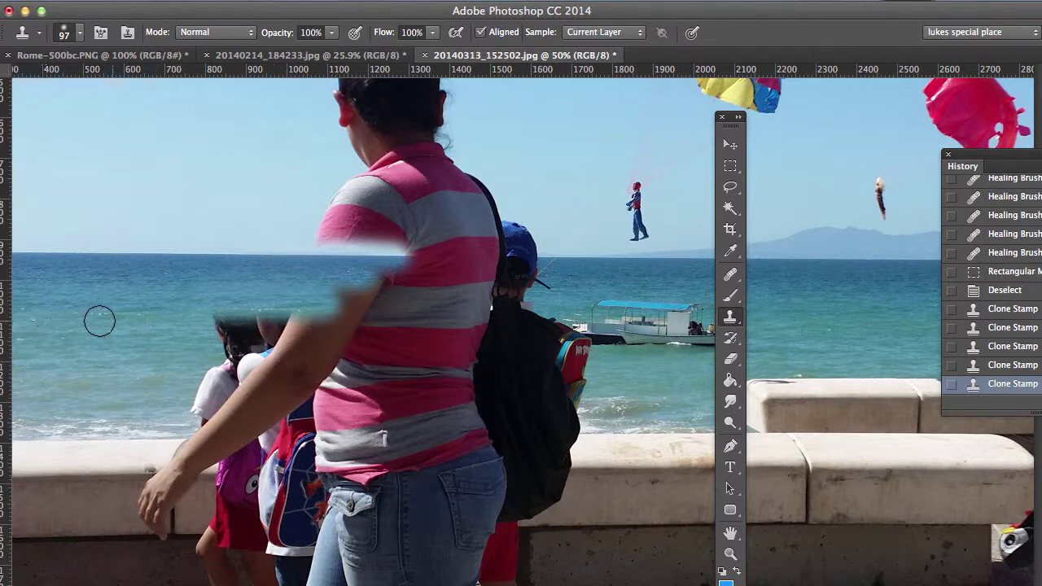
drag(237, 320, 348, 316)
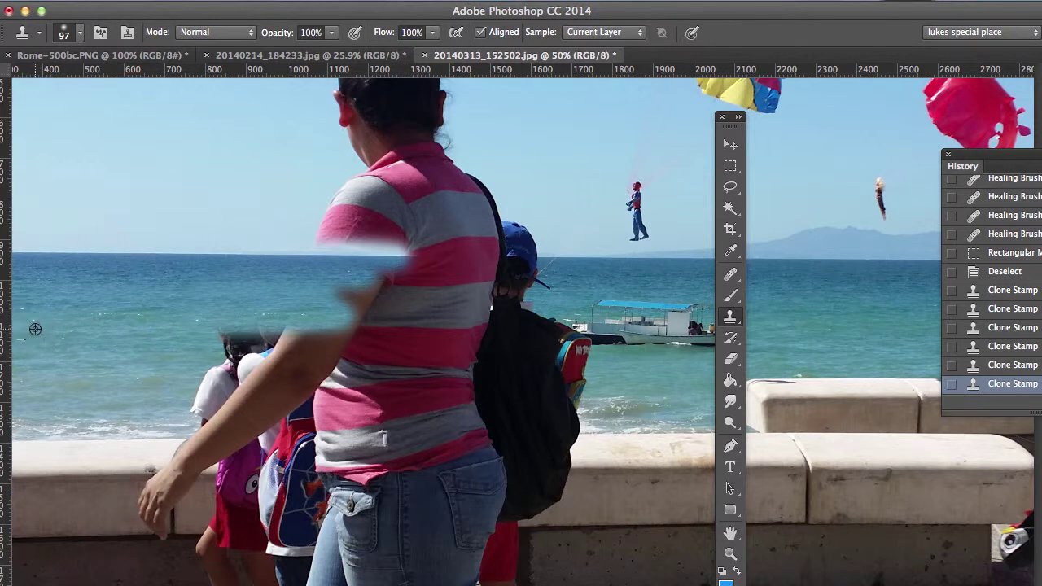
drag(179, 332, 340, 329)
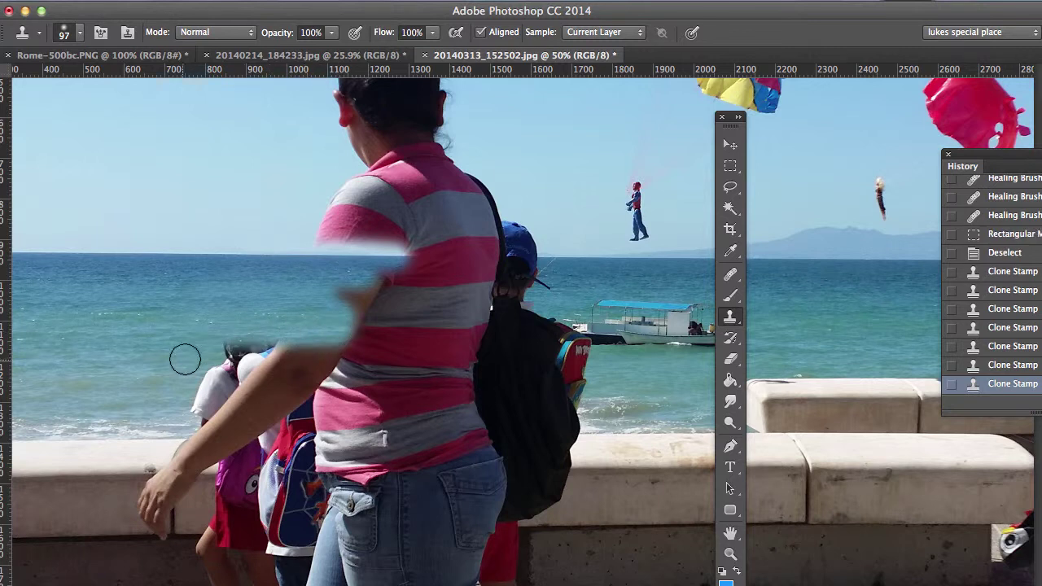
Clone sea over the girl's remaining dark hair and smooth the arm's edge.
alt+click(73, 351)
drag(214, 347, 329, 342)
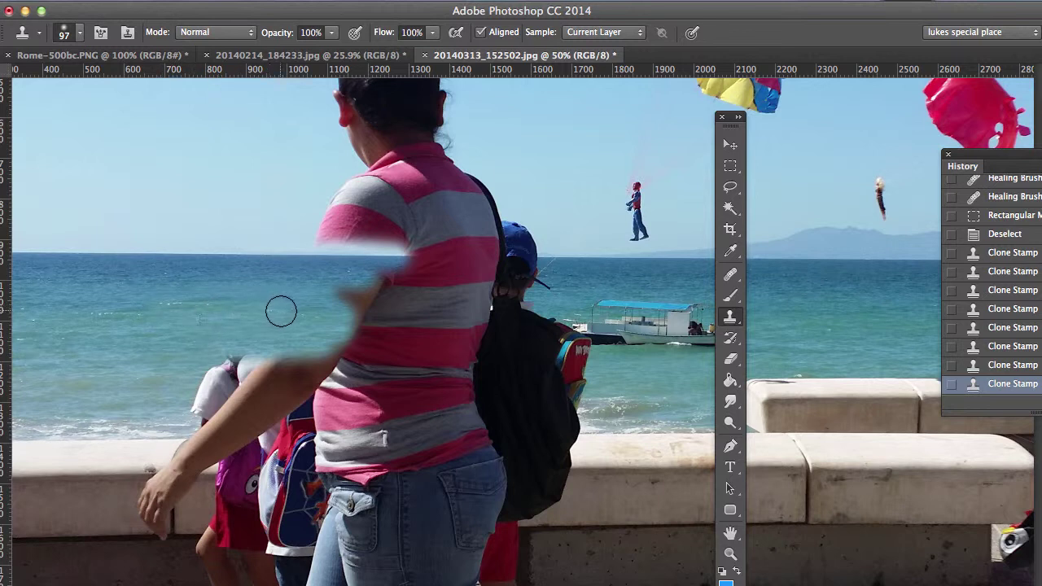
drag(279, 310, 255, 309)
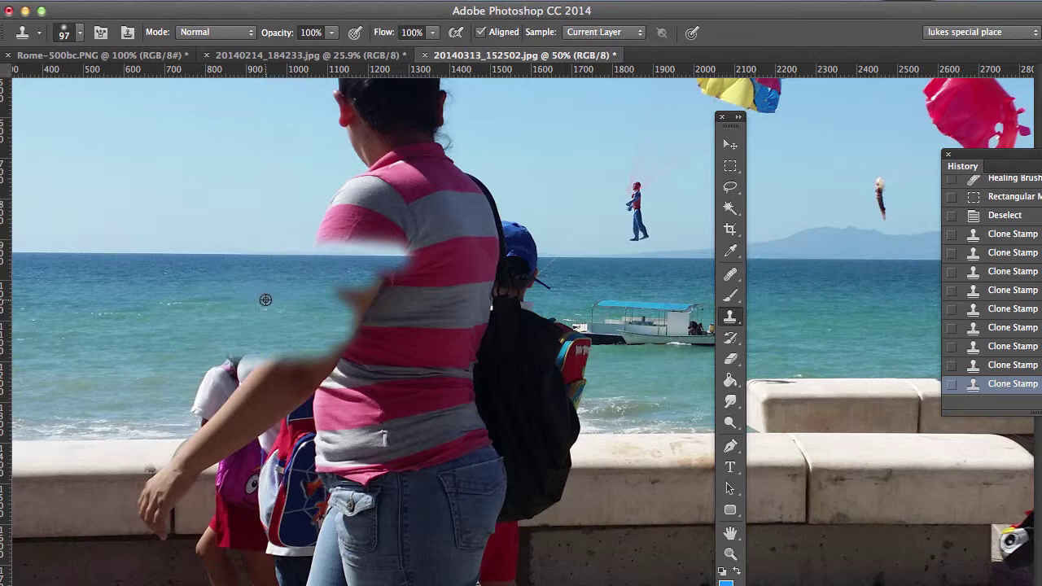
drag(313, 302, 346, 293)
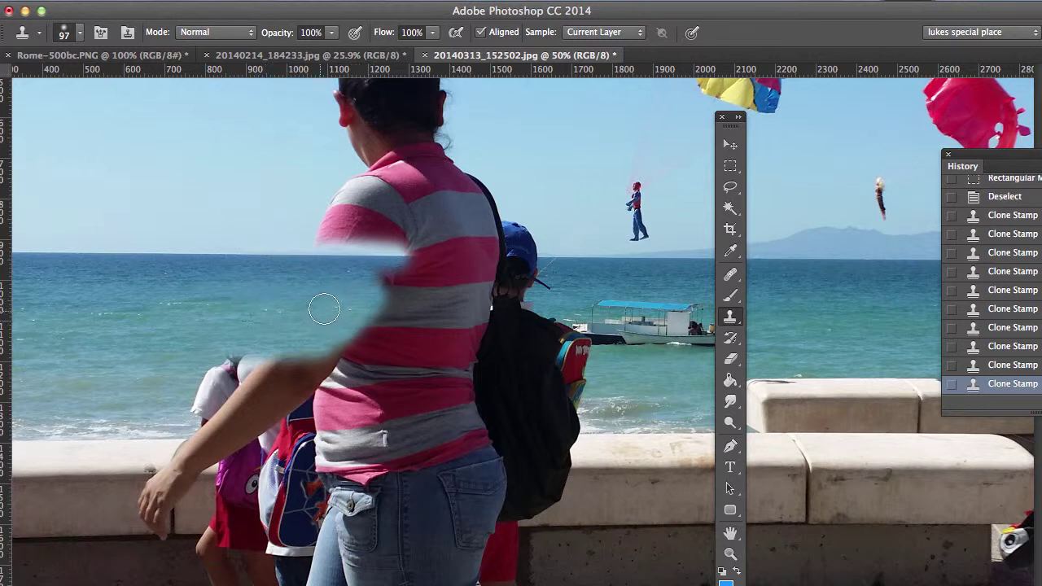
click(393, 276)
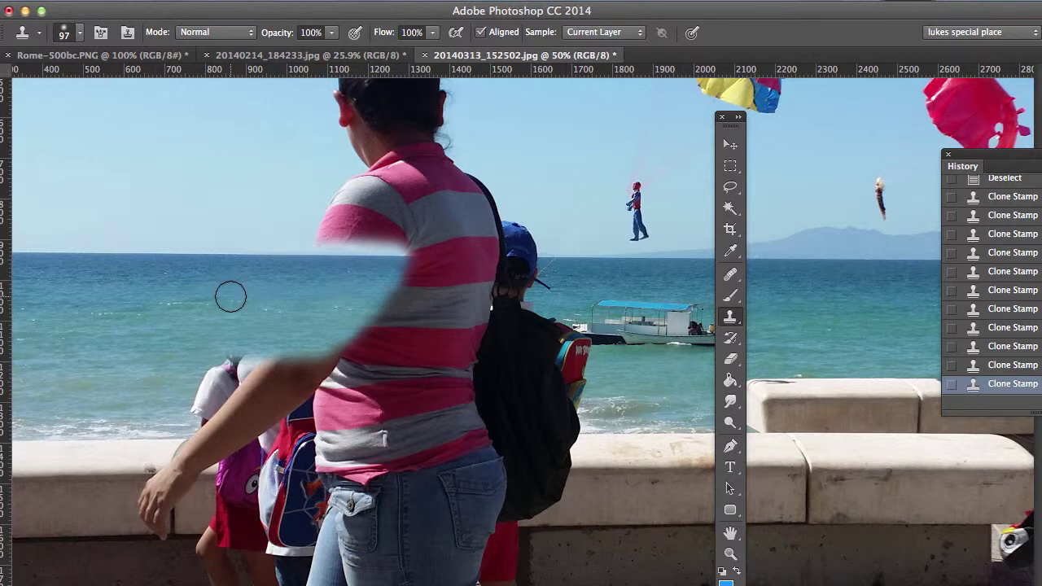
Resample sea and paint it over the child's head and white hat.
alt+click(103, 365)
drag(193, 372, 270, 362)
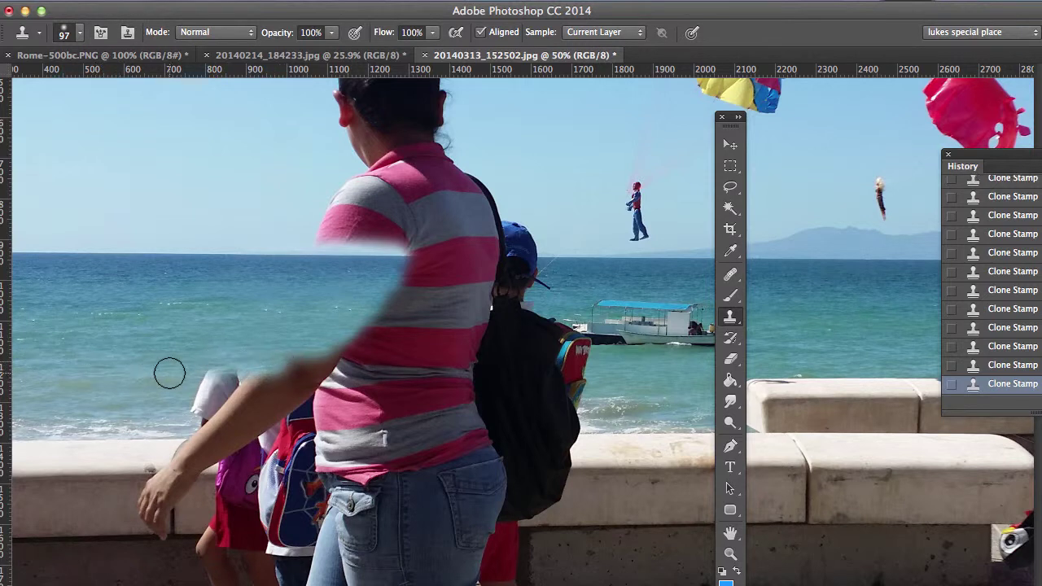
drag(170, 373, 262, 371)
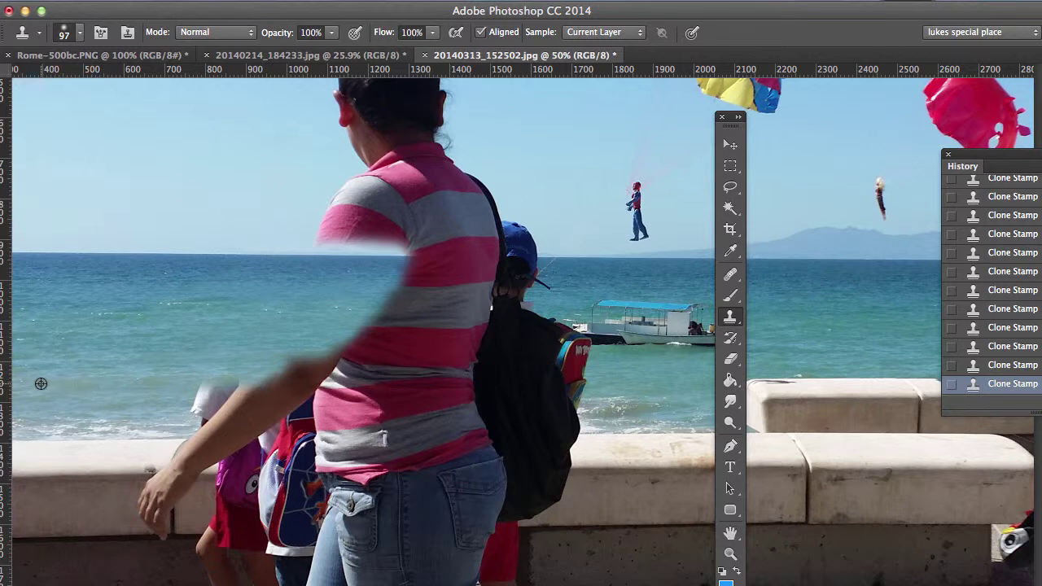
mouse_move(188, 385)
mouse_down()
mouse_move(268, 379)
mouse_move(214, 384)
mouse_move(200, 411)
mouse_move(233, 391)
mouse_move(242, 402)
mouse_move(201, 403)
mouse_move(228, 407)
mouse_move(217, 409)
mouse_up()
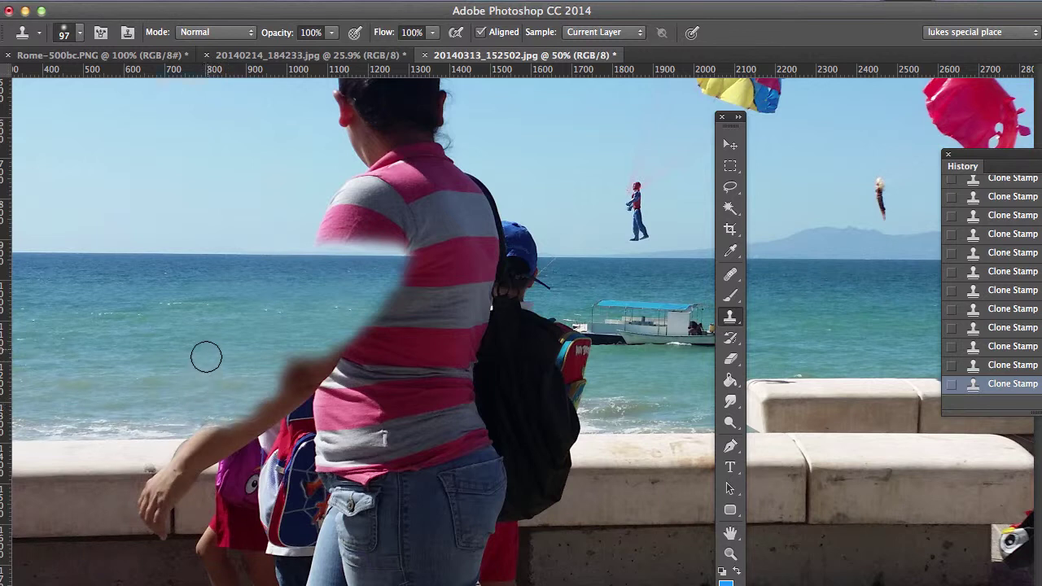
Set the clone brush to 316 px and sample the sea on the left as source.
click(81, 36)
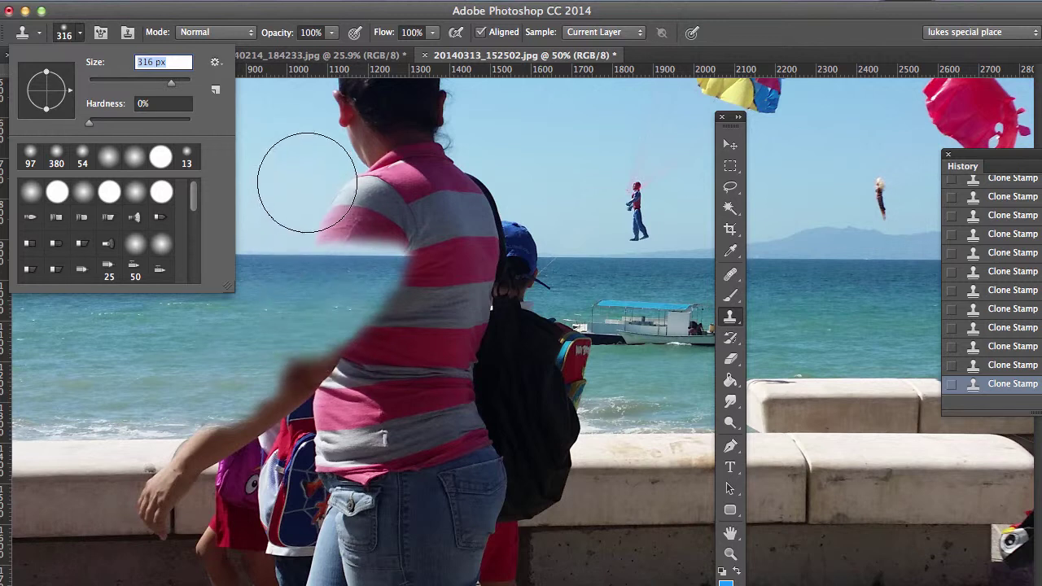
key(Return)
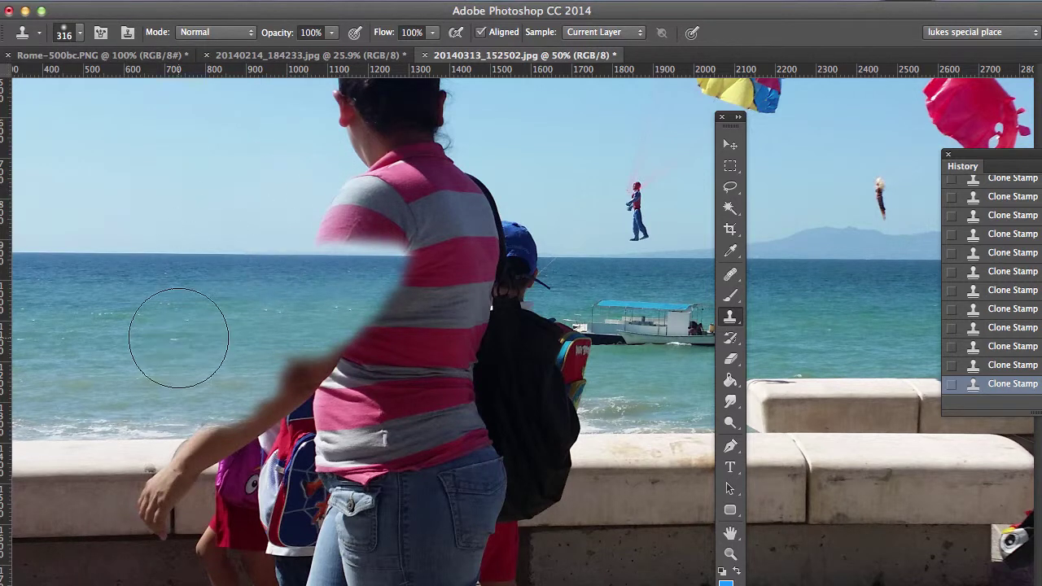
alt+click(80, 309)
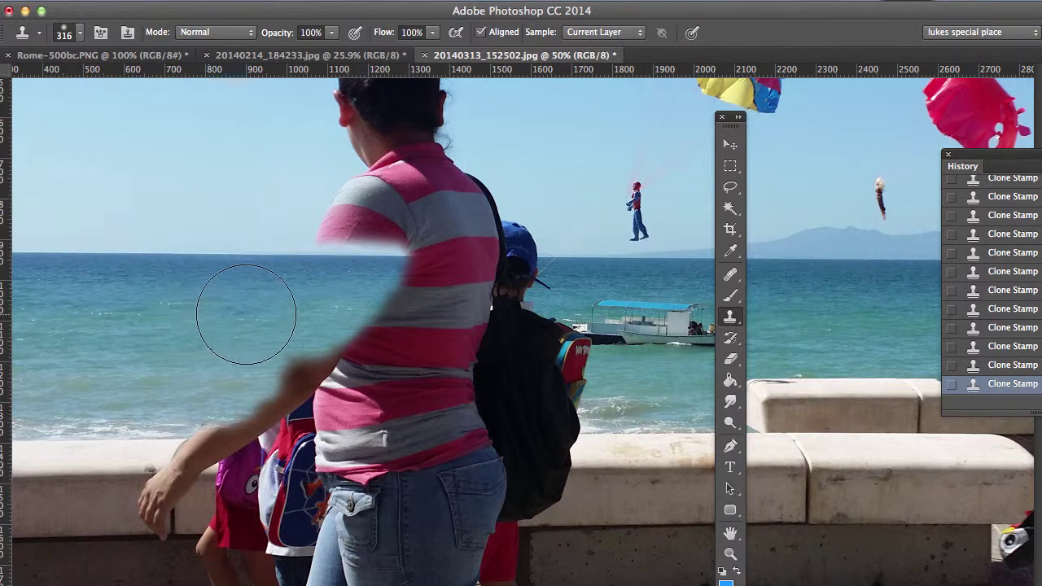
Paint a broad 316 px sea stroke up over the striped woman's shirt edge.
click(272, 314)
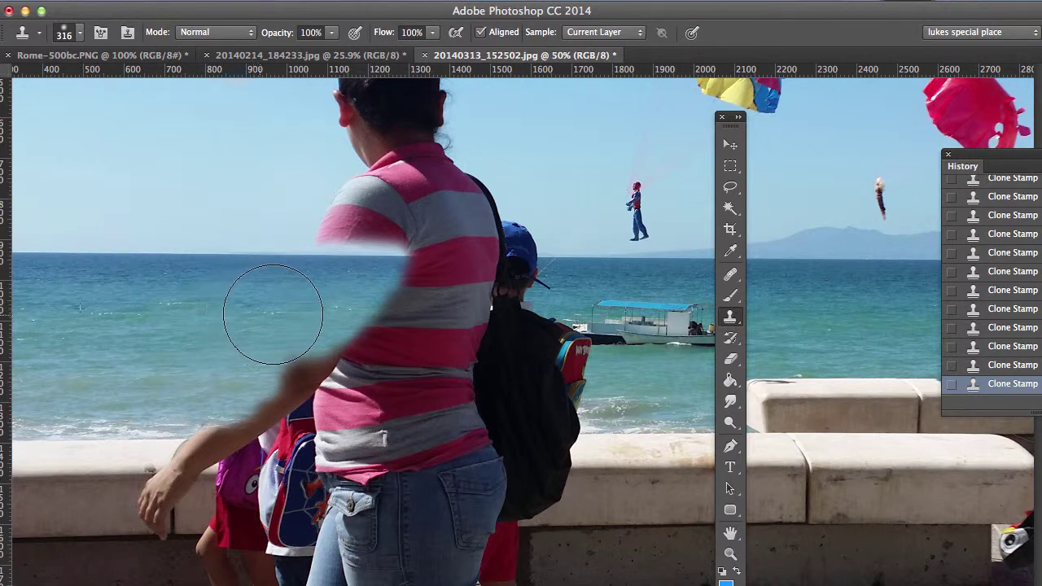
mouse_move(272, 314)
mouse_down()
mouse_move(350, 310)
mouse_move(352, 295)
mouse_move(381, 348)
mouse_move(286, 364)
mouse_move(214, 361)
mouse_move(217, 379)
mouse_move(404, 381)
mouse_move(414, 369)
mouse_move(396, 351)
mouse_move(405, 274)
mouse_move(393, 261)
mouse_move(353, 258)
mouse_move(340, 226)
mouse_move(416, 205)
mouse_move(356, 177)
mouse_move(345, 154)
mouse_move(236, 197)
mouse_up()
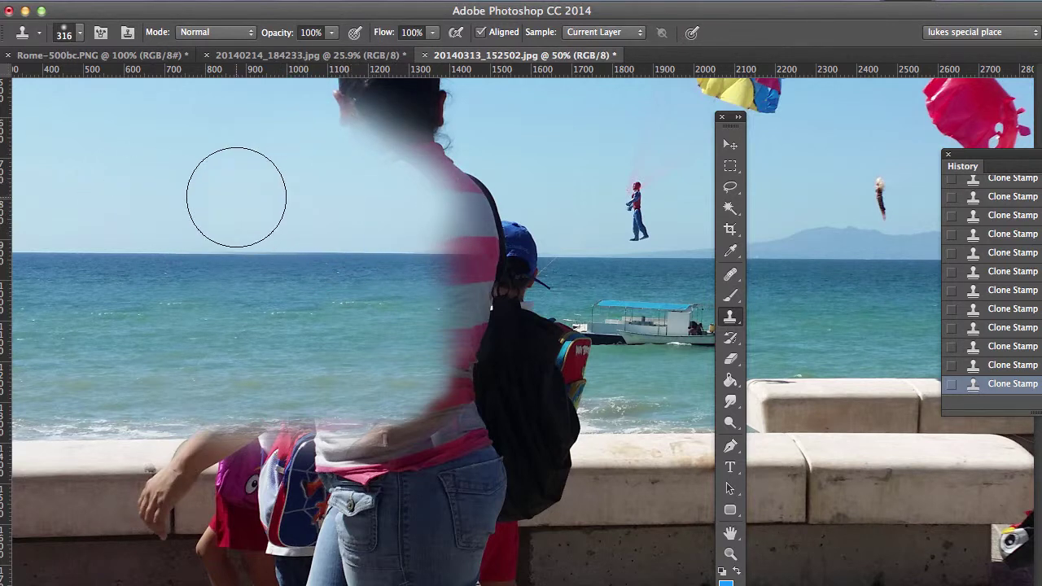